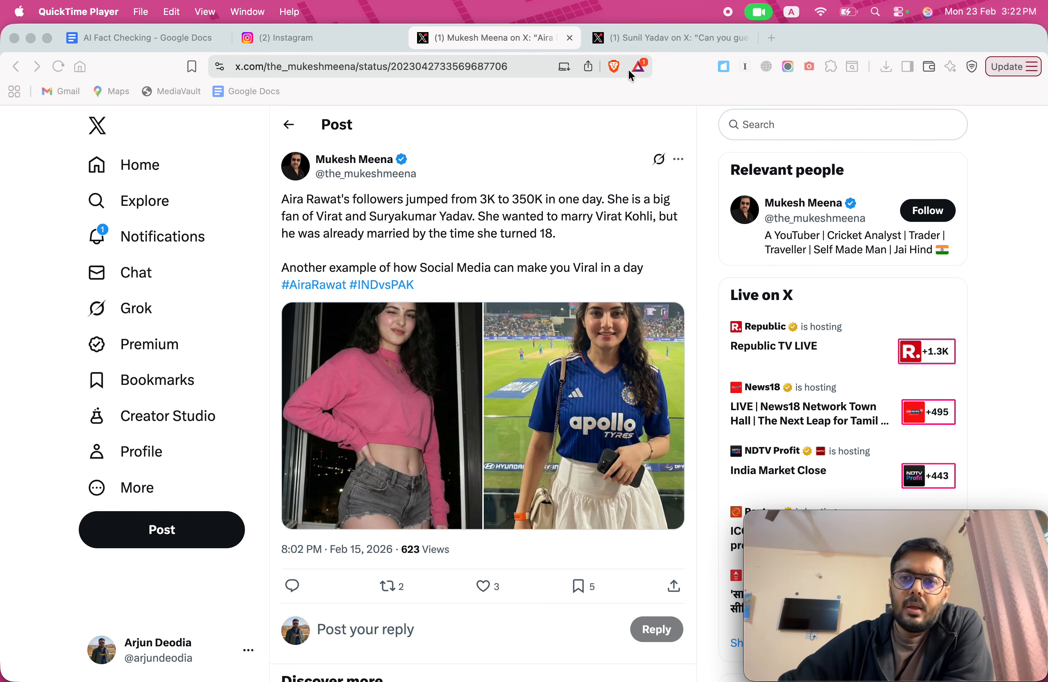
Show the X post asking to guess the speed of Thar, and switch to Chrome
{"action": "left_click", "coordinate": [637, 48]}
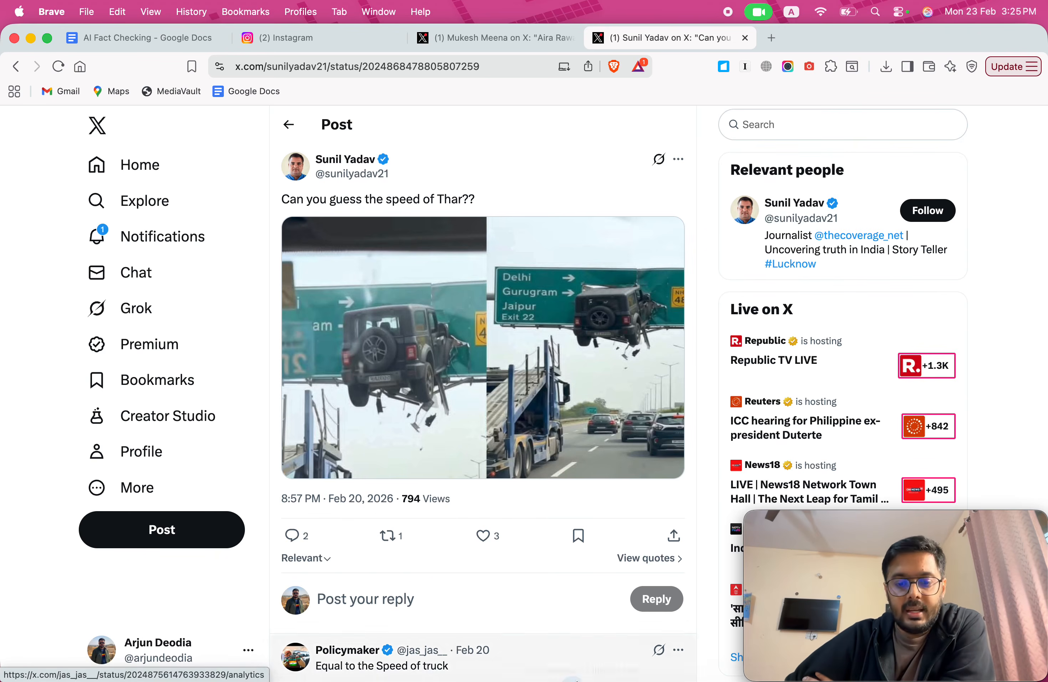
{"action": "left_click", "coordinate": [550, 659]}
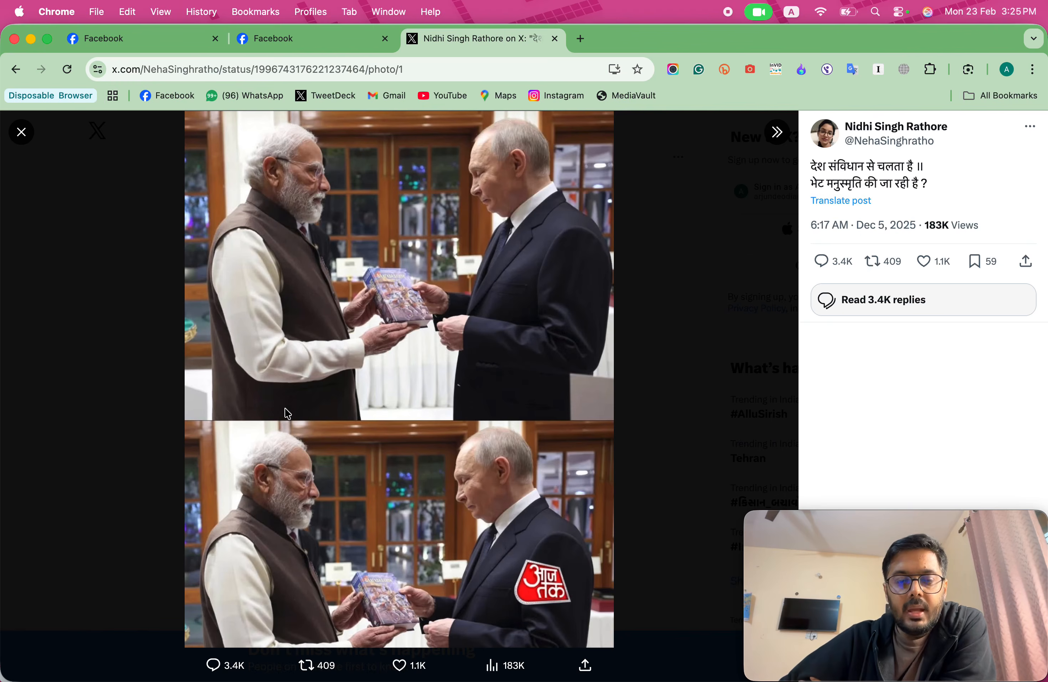
Search the opened X photo of Modi handing Putin a book with Google Lens
{"action": "right_click", "coordinate": [341, 227]}
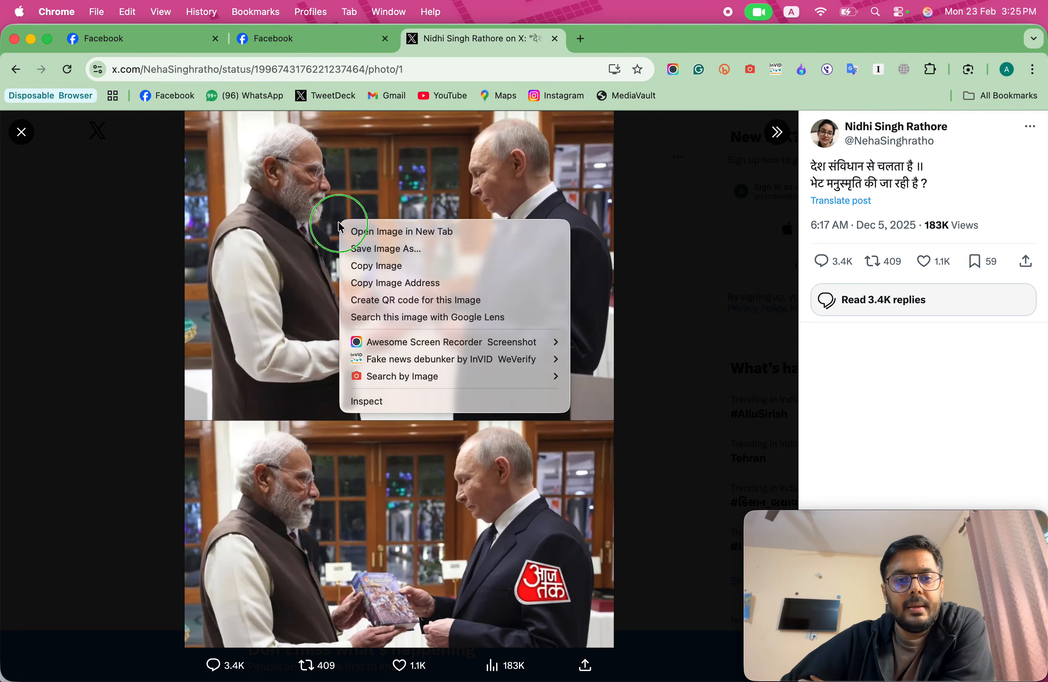
{"action": "mouse_move", "coordinate": [385, 337]}
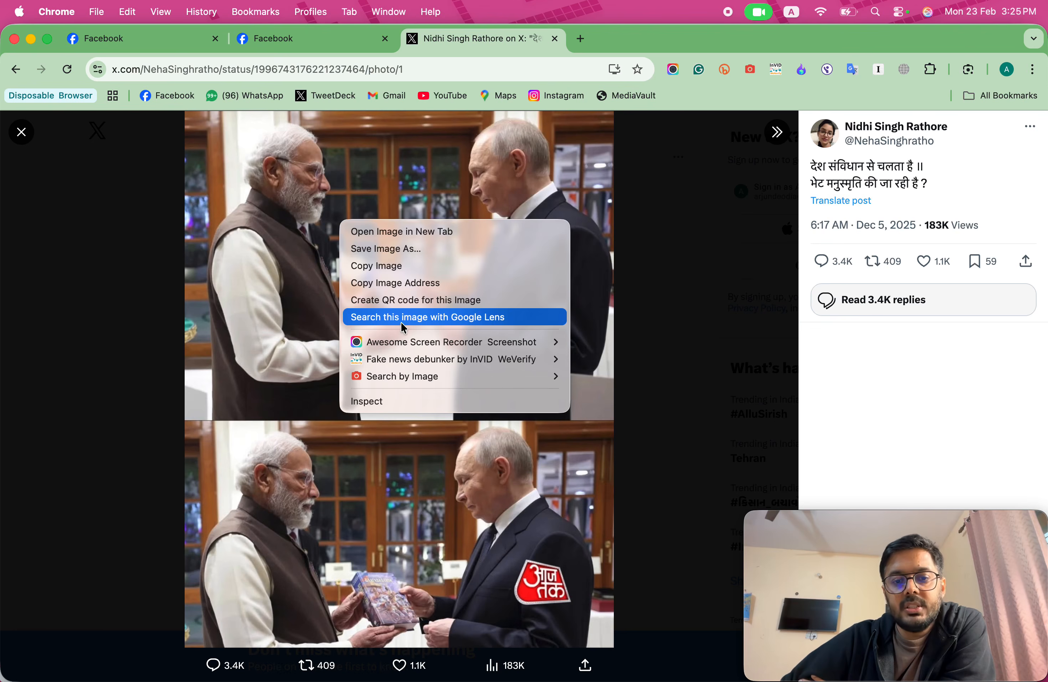
{"action": "left_click", "coordinate": [482, 319]}
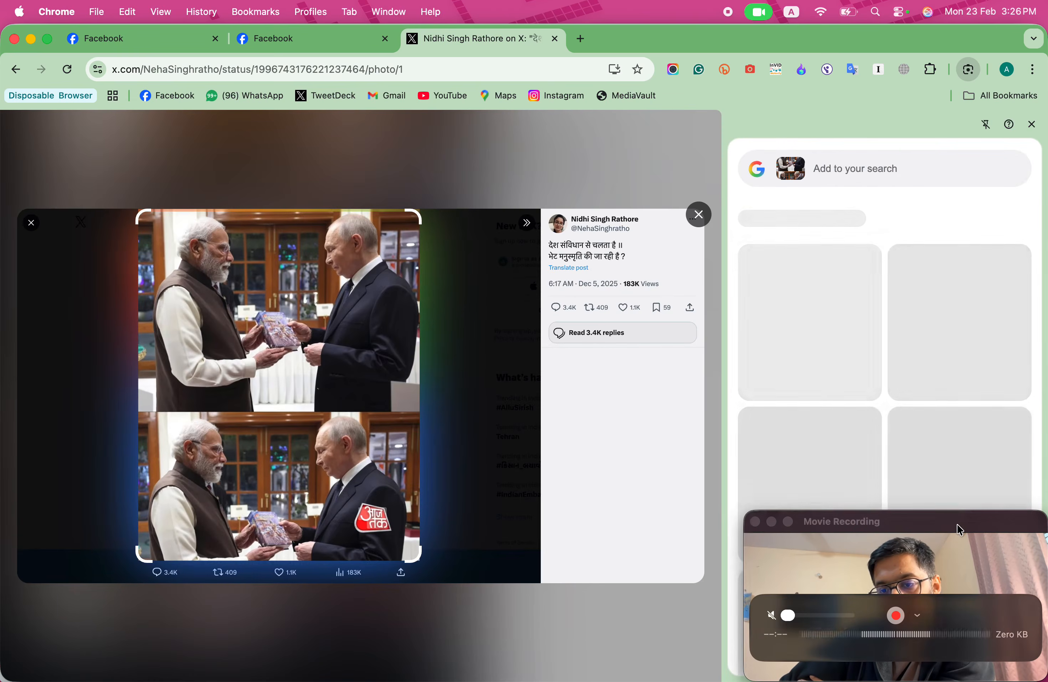
Find the ddnews.gov.in article on the Russian edition of the Bhagavad Gita in the Lens results, and open it to view its photo
{"action": "left_click_drag", "start_coordinate": [958, 524], "coordinate": [457, 576]}
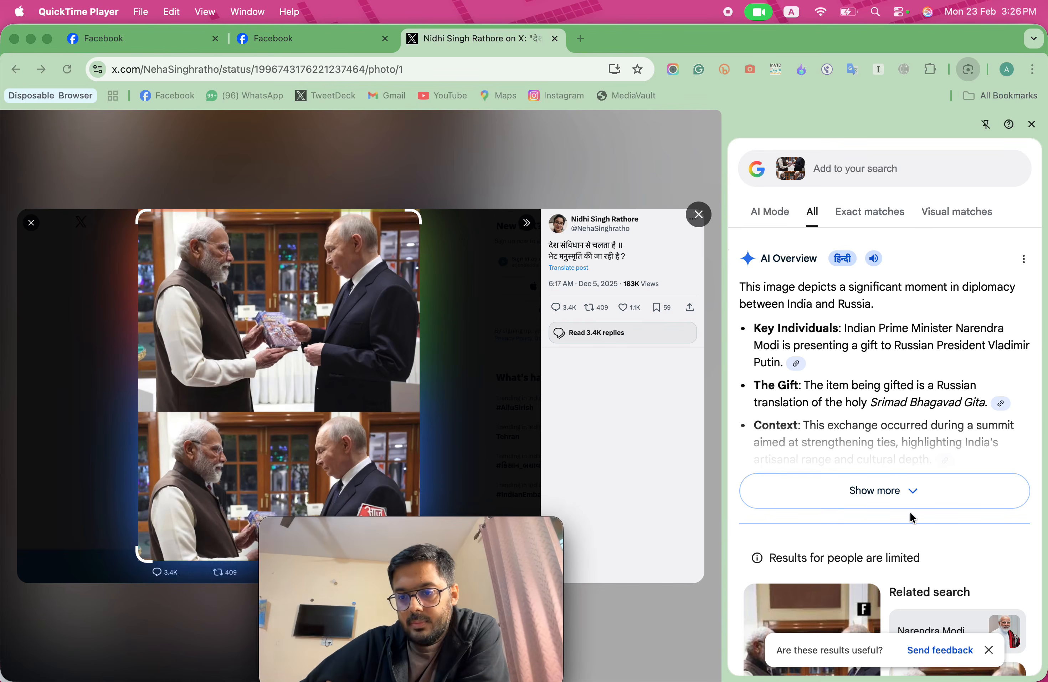
{"action": "scroll", "coordinate": [887, 496], "scroll_direction": "down", "scroll_amount": 5}
{"action": "scroll", "coordinate": [889, 502], "scroll_direction": "down", "scroll_amount": 10}
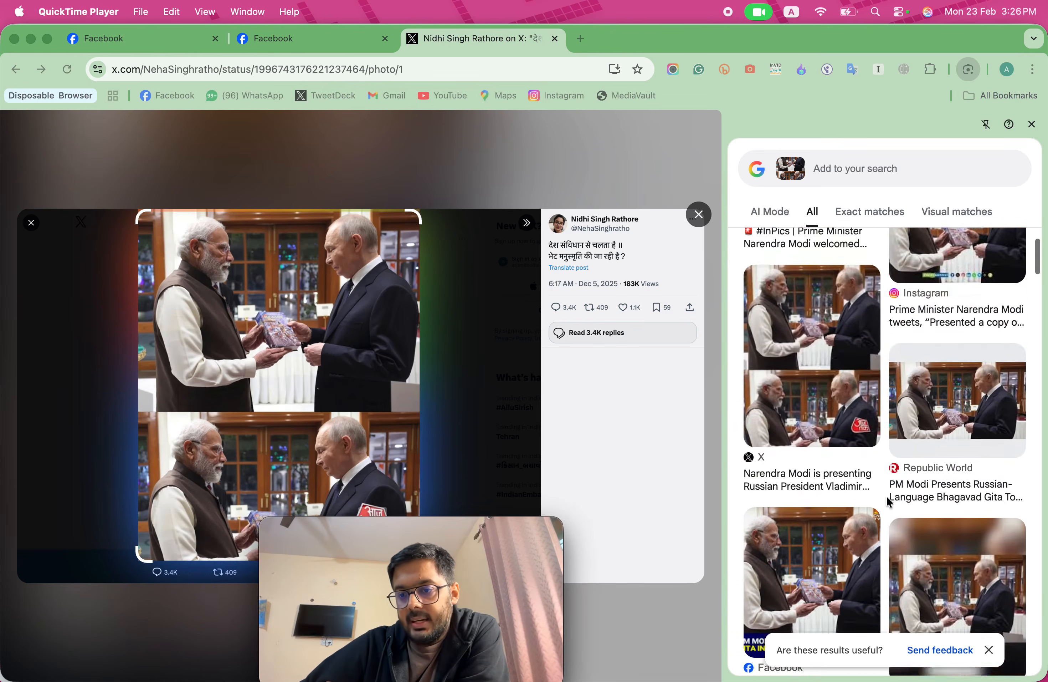
{"action": "scroll", "coordinate": [888, 501], "scroll_direction": "down", "scroll_amount": 10}
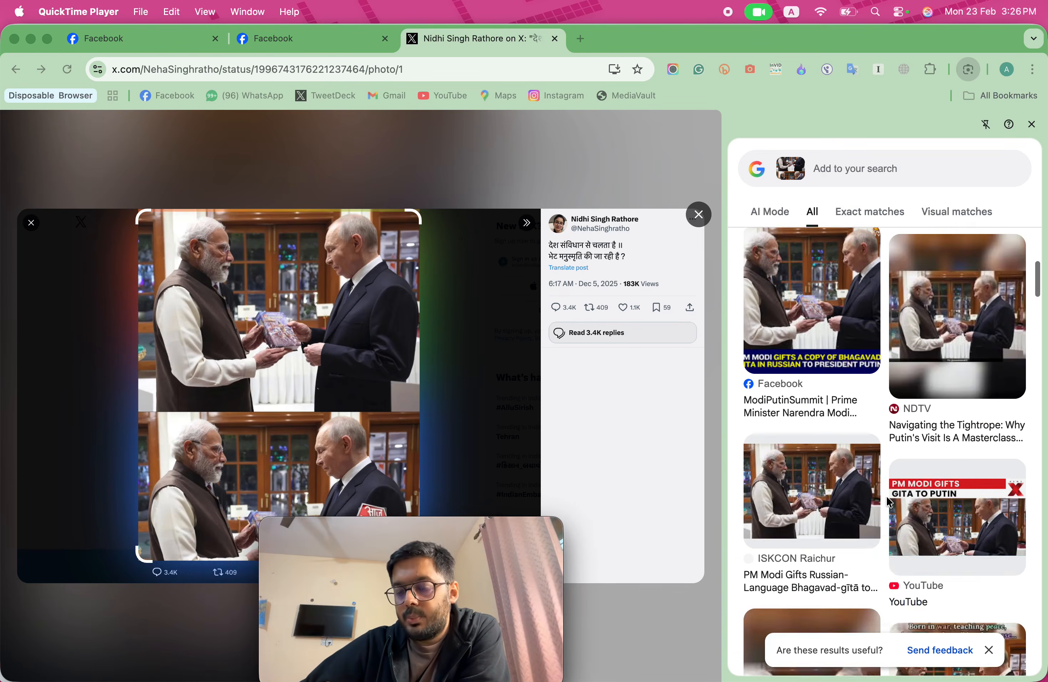
{"action": "scroll", "coordinate": [889, 502], "scroll_direction": "down", "scroll_amount": 10}
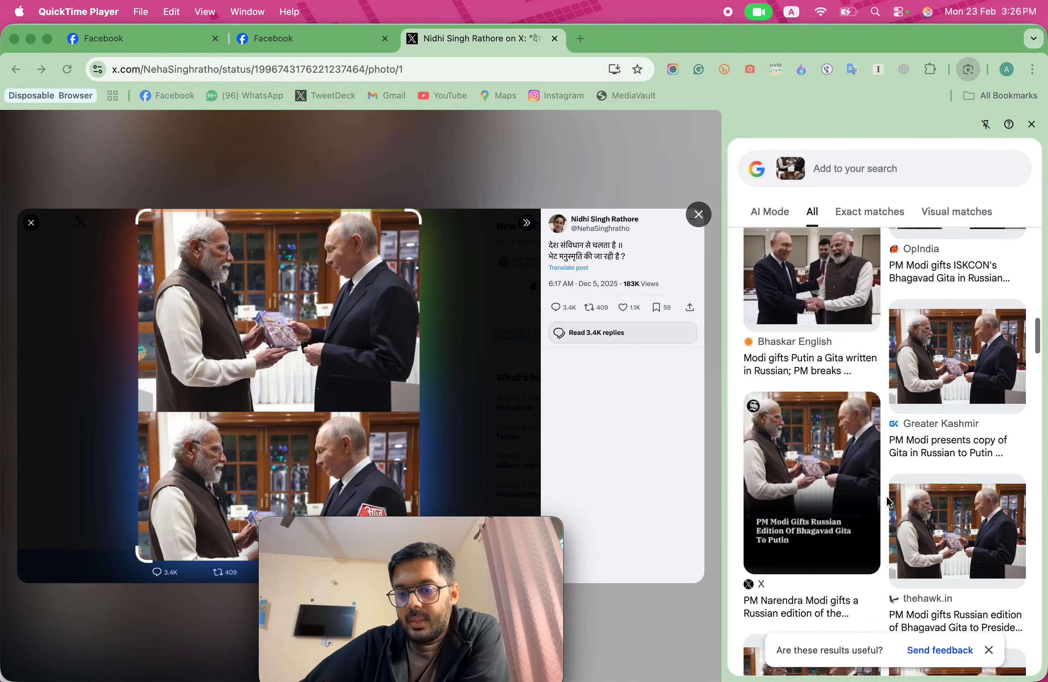
{"action": "scroll", "coordinate": [888, 502], "scroll_direction": "down", "scroll_amount": 10}
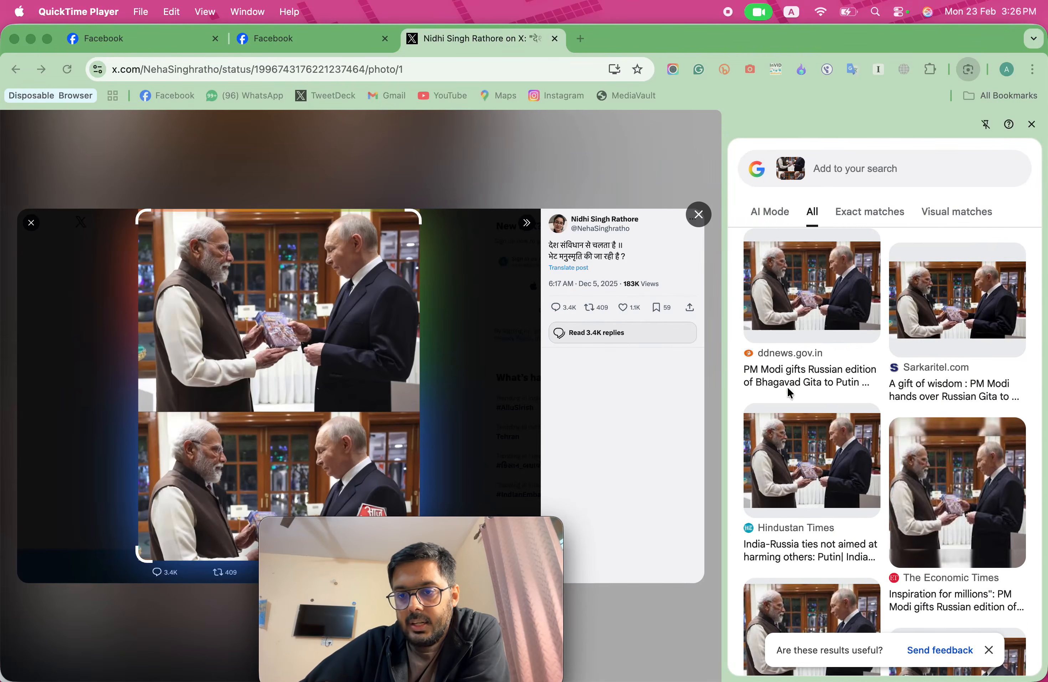
{"action": "left_click", "coordinate": [809, 380]}
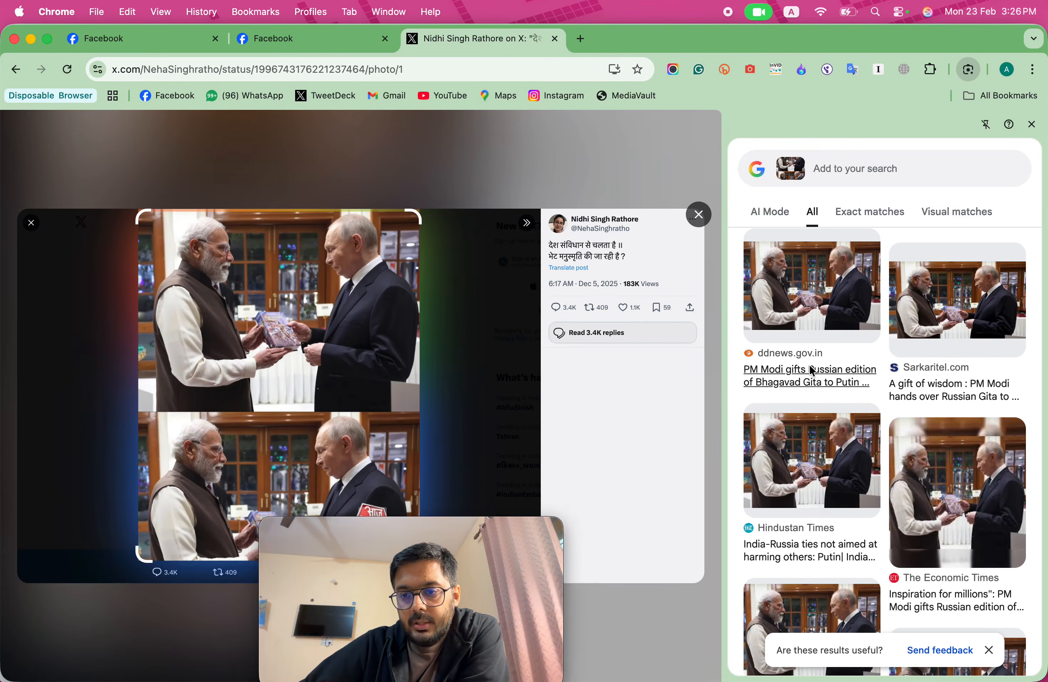
{"action": "left_click", "coordinate": [809, 370]}
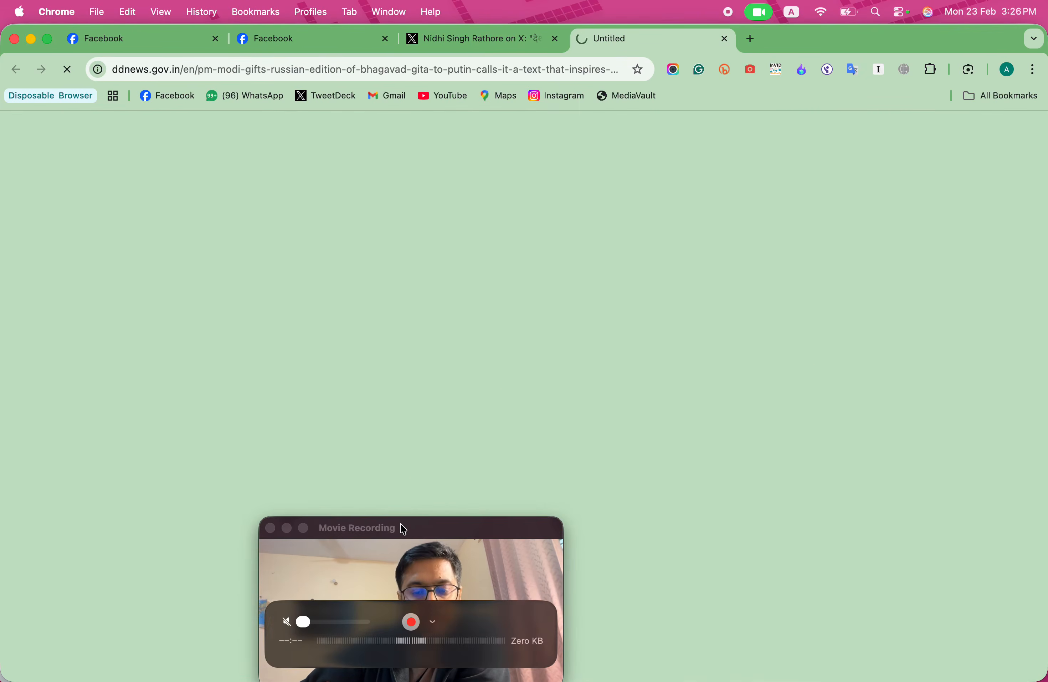
{"action": "left_click_drag", "start_coordinate": [412, 529], "coordinate": [767, 548]}
{"action": "scroll", "coordinate": [395, 490], "scroll_direction": "down", "scroll_amount": 3}
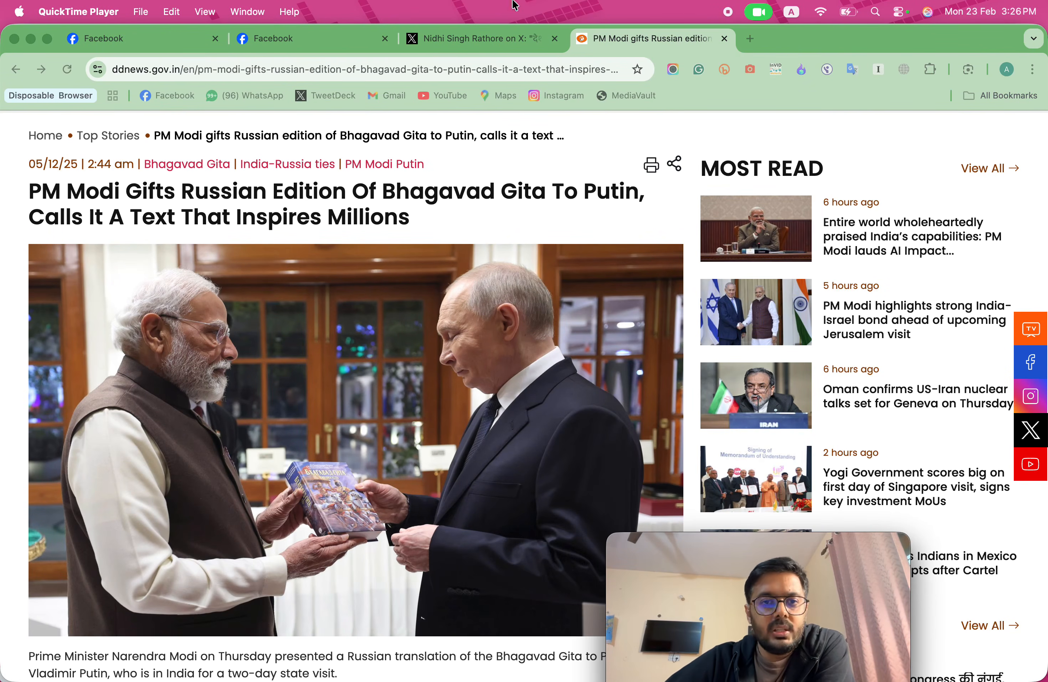
Switch back to Brave and open the Instagram profile linked under SYNTH ID in the AI Fact Checking document
{"action": "left_click", "coordinate": [468, 43]}
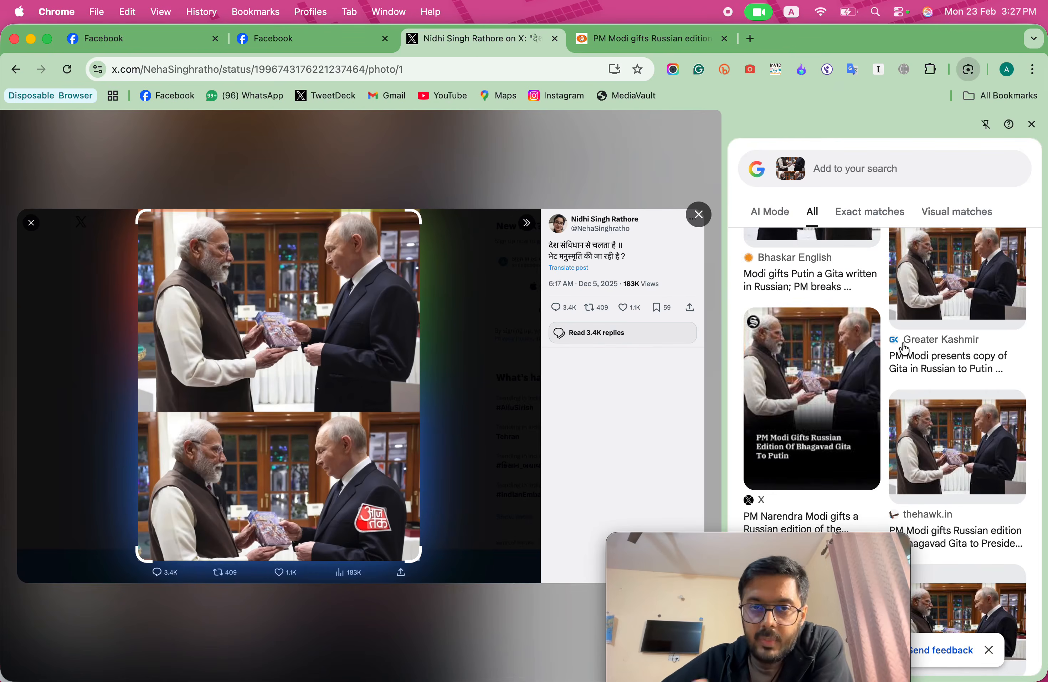
{"action": "mouse_move", "coordinate": [826, 668]}
{"action": "left_click", "coordinate": [742, 672]}
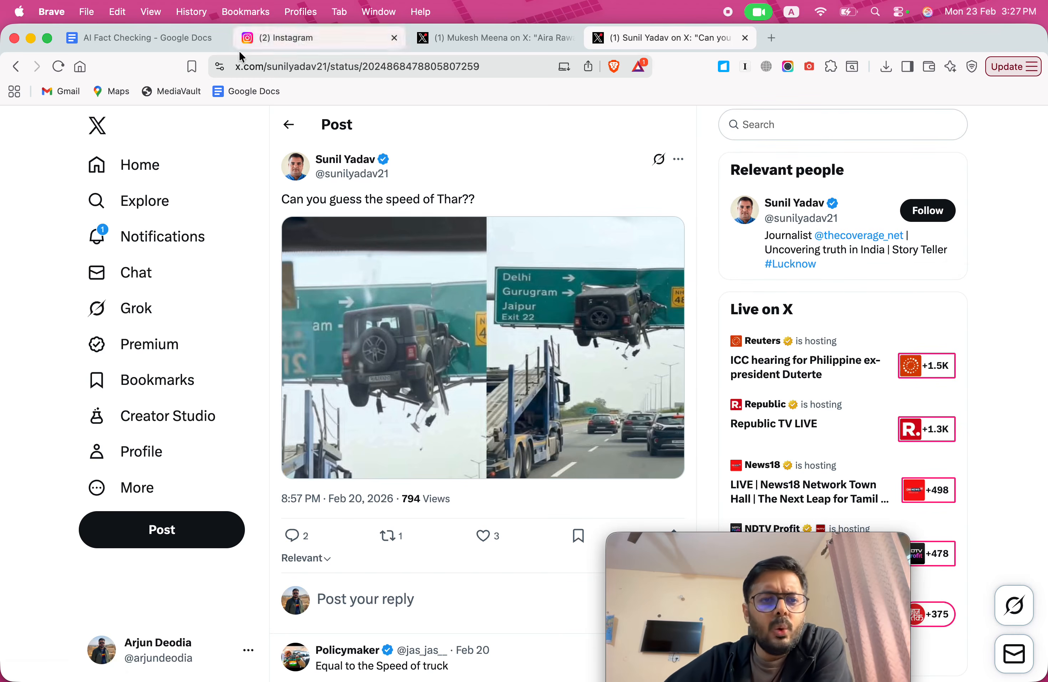
{"action": "left_click", "coordinate": [170, 40]}
{"action": "left_click", "coordinate": [363, 363]}
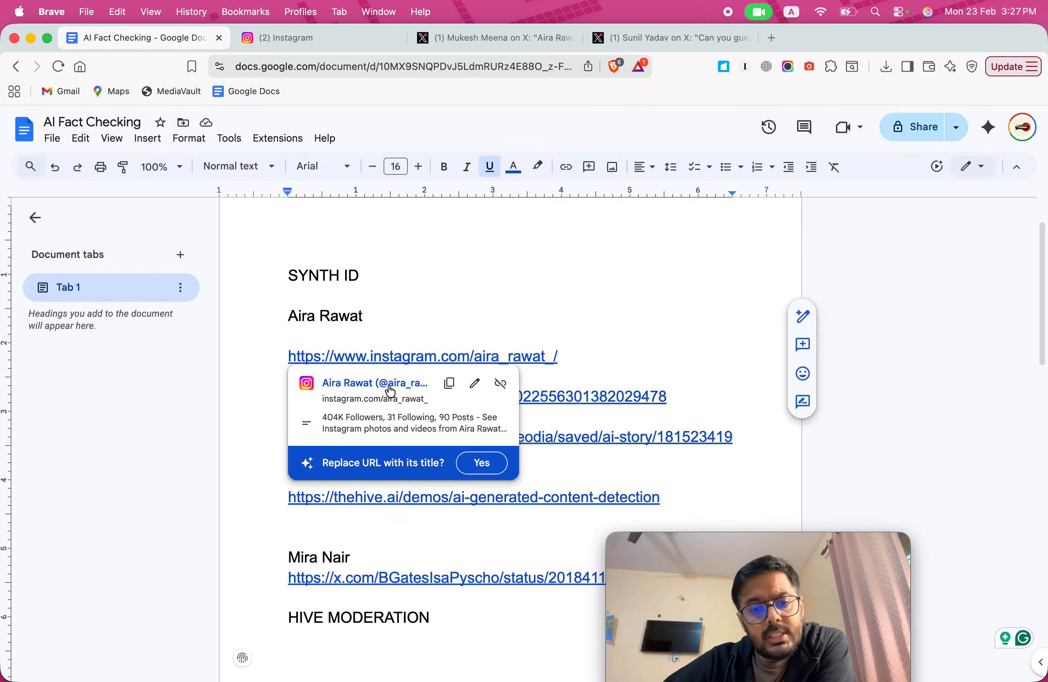
{"action": "left_click", "coordinate": [354, 383]}
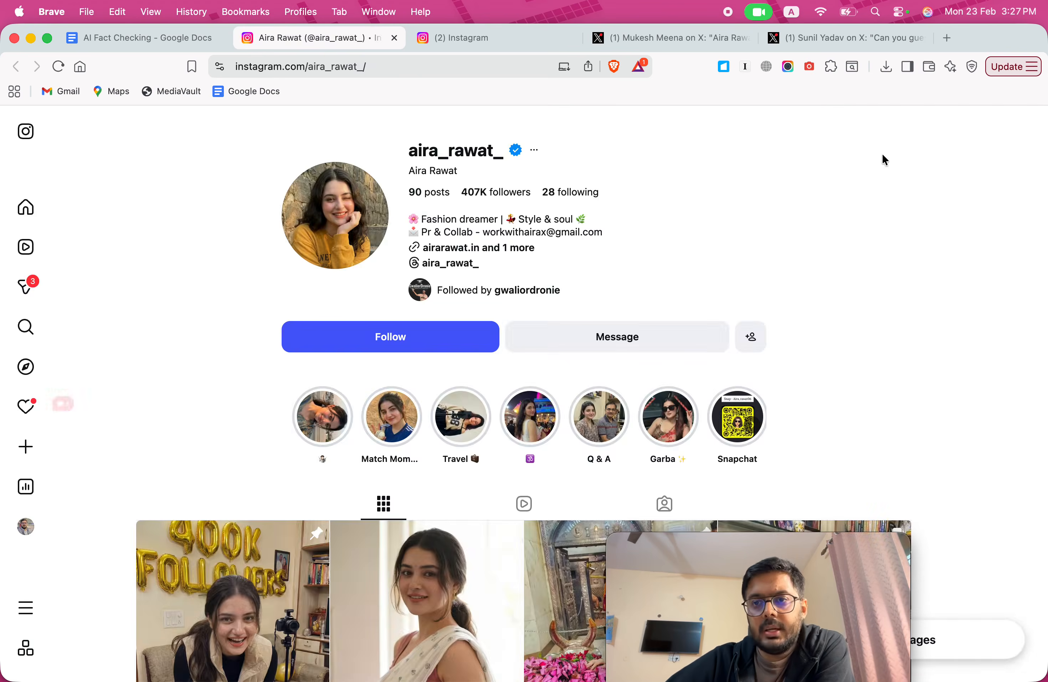
Open Google Gemini from the start page in a new browser tab
{"action": "left_click", "coordinate": [946, 39]}
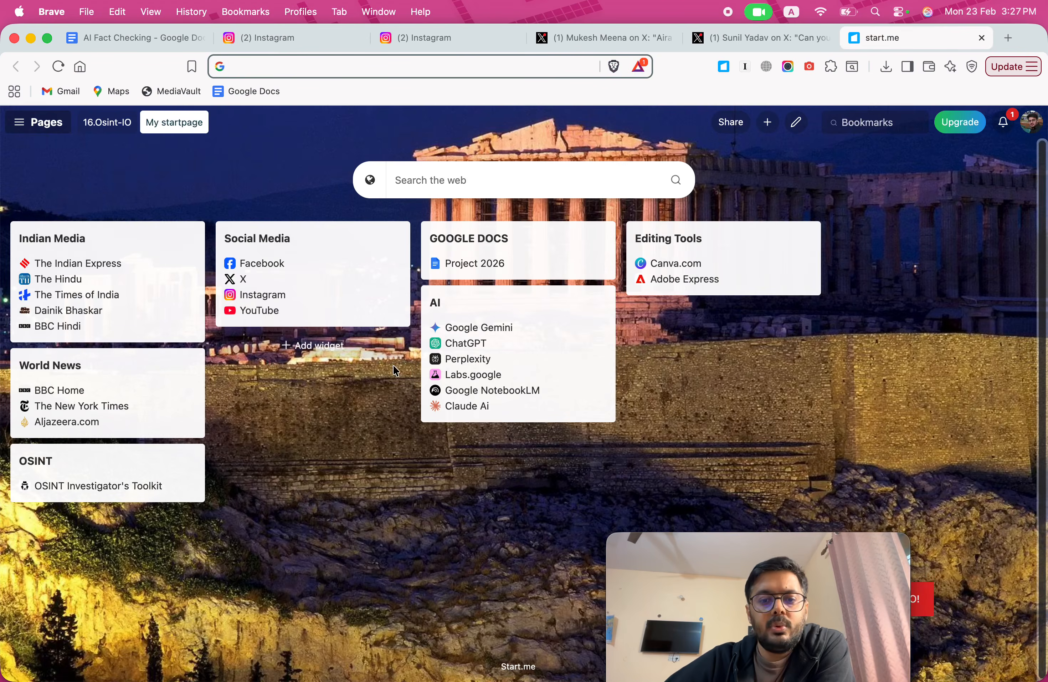
{"action": "left_click", "coordinate": [500, 339]}
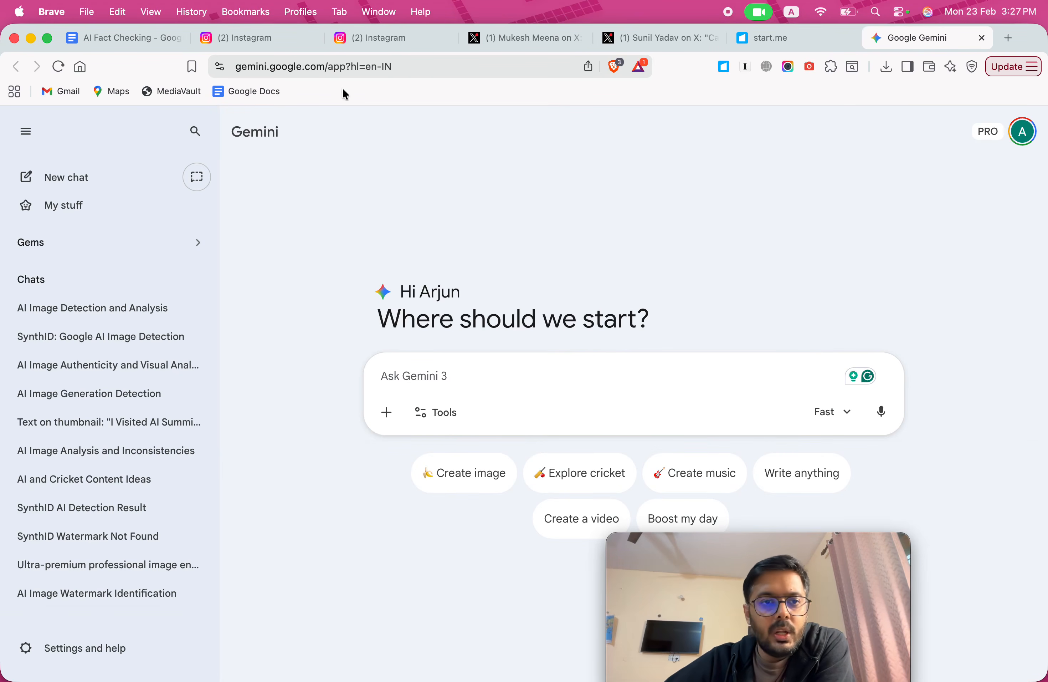
Open the Instagram profile's post with the blue Apollo Tyres jersey at the stadium, and capture a screenshot of its photo
{"action": "left_click", "coordinate": [253, 38]}
{"action": "scroll", "coordinate": [317, 566], "scroll_direction": "down", "scroll_amount": 3}
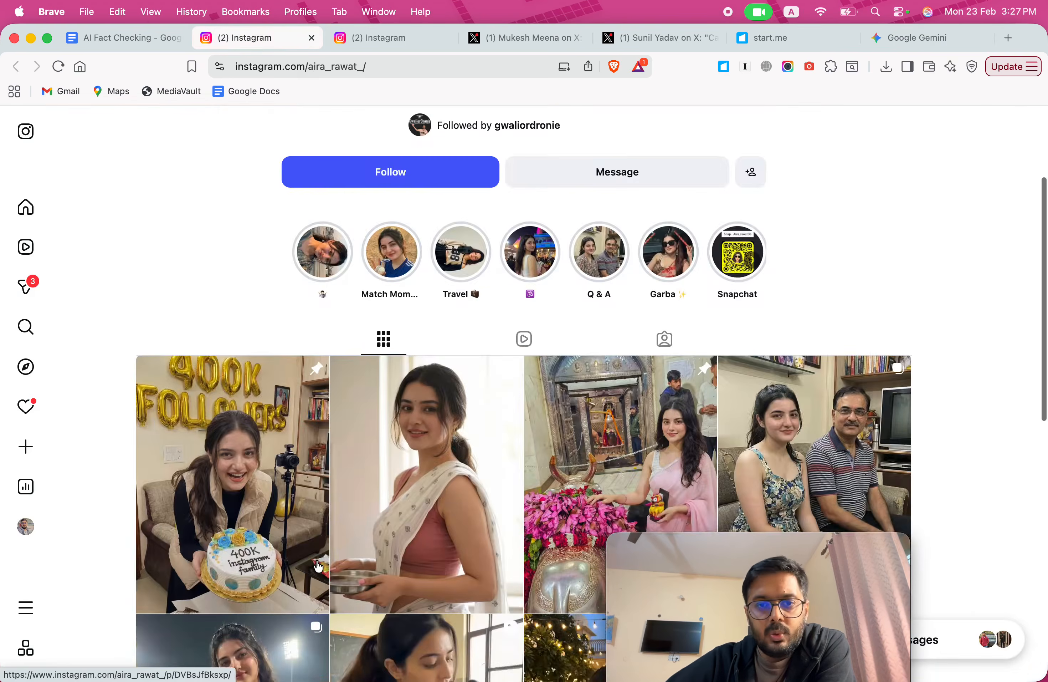
{"action": "scroll", "coordinate": [318, 566], "scroll_direction": "up", "scroll_amount": 5}
{"action": "scroll", "coordinate": [318, 566], "scroll_direction": "down", "scroll_amount": 10}
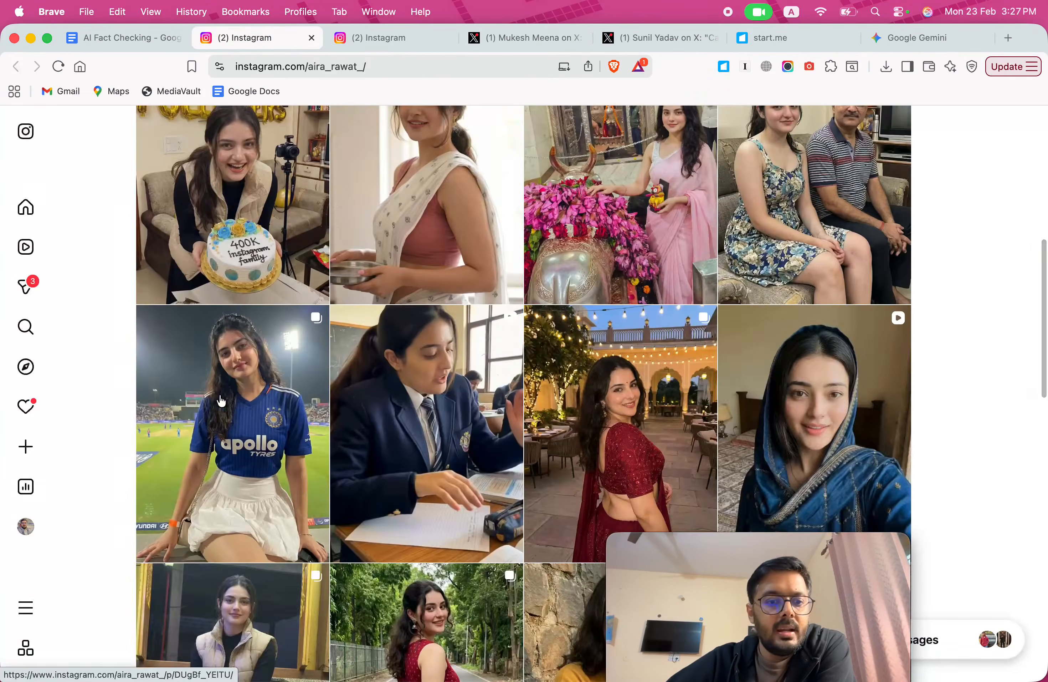
{"action": "left_click", "coordinate": [222, 401]}
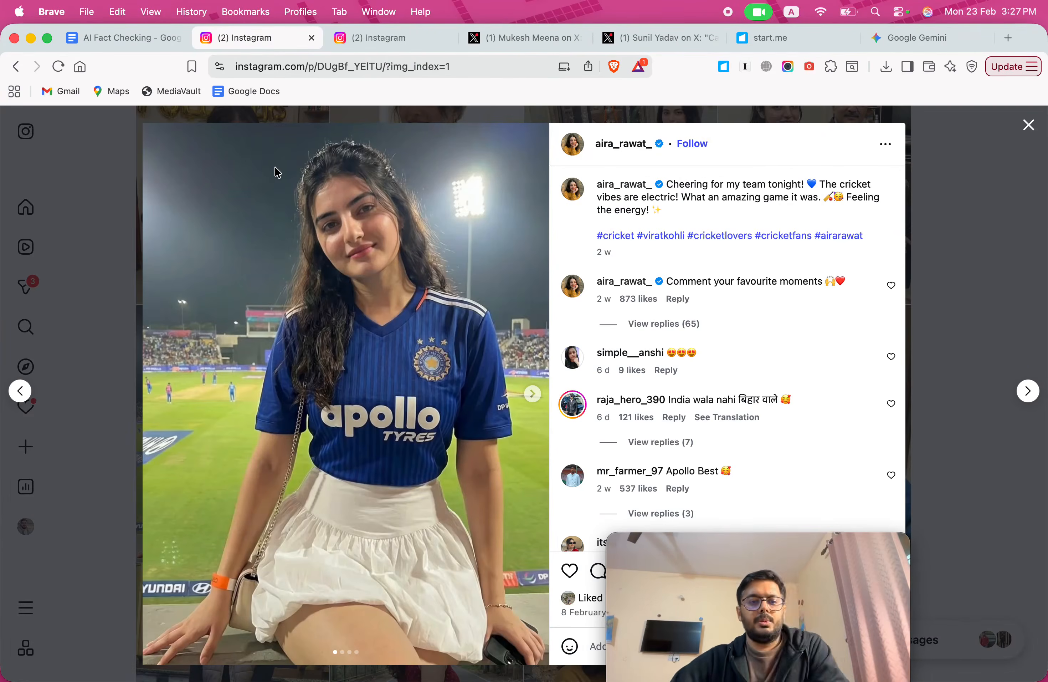
{"action": "key", "text": "super+shift+4"}
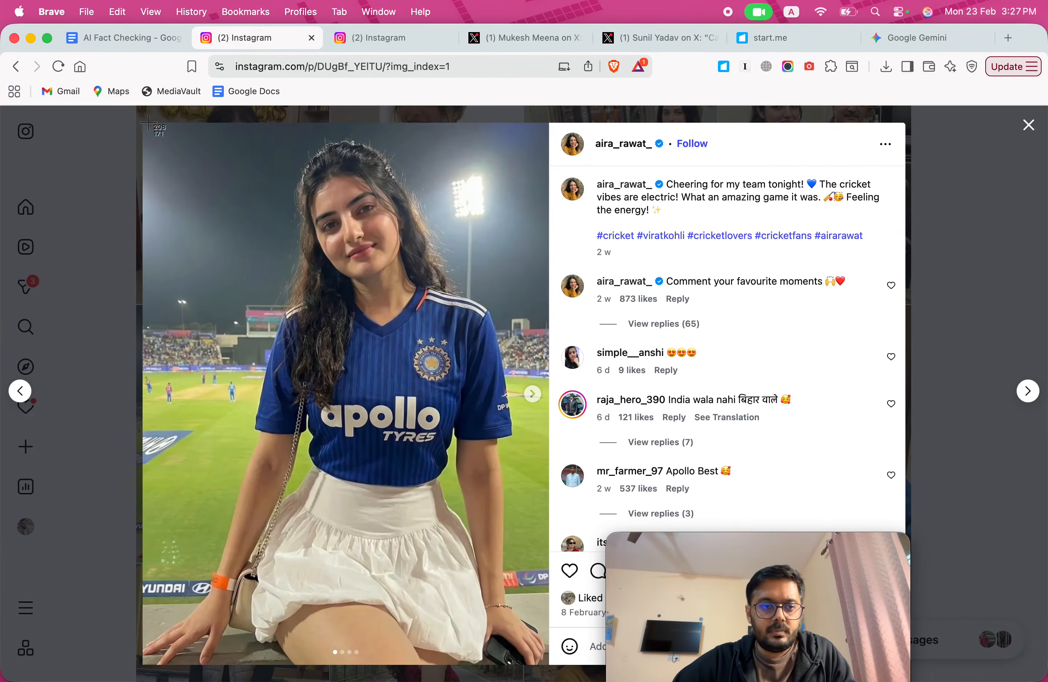
{"action": "left_click_drag", "start_coordinate": [148, 121], "coordinate": [549, 646]}
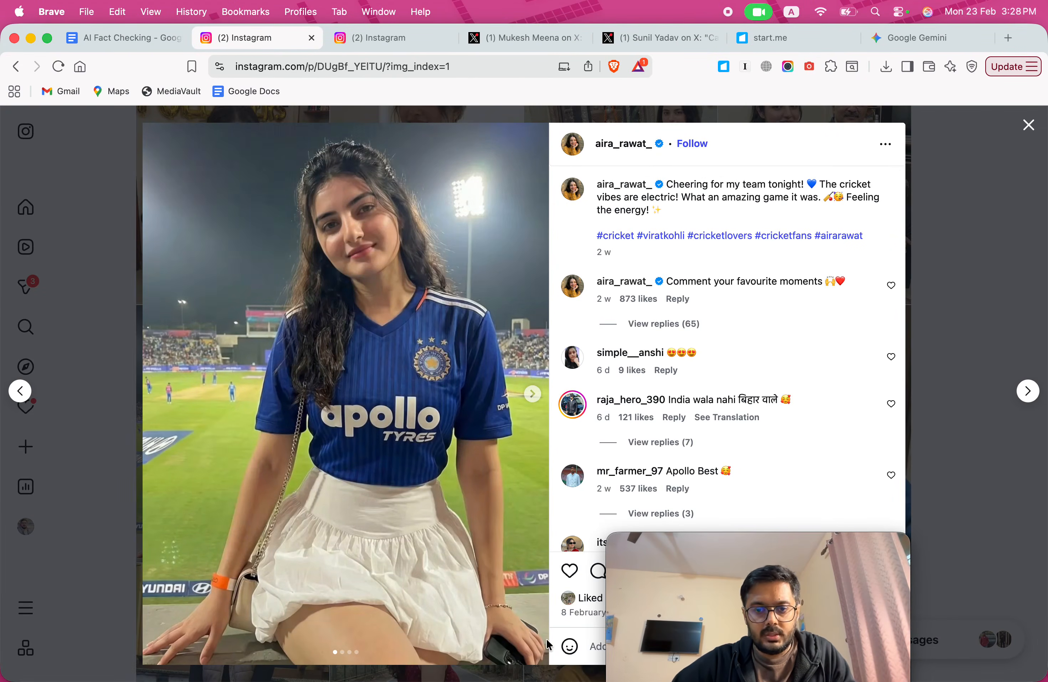
{"action": "left_click", "coordinate": [915, 40]}
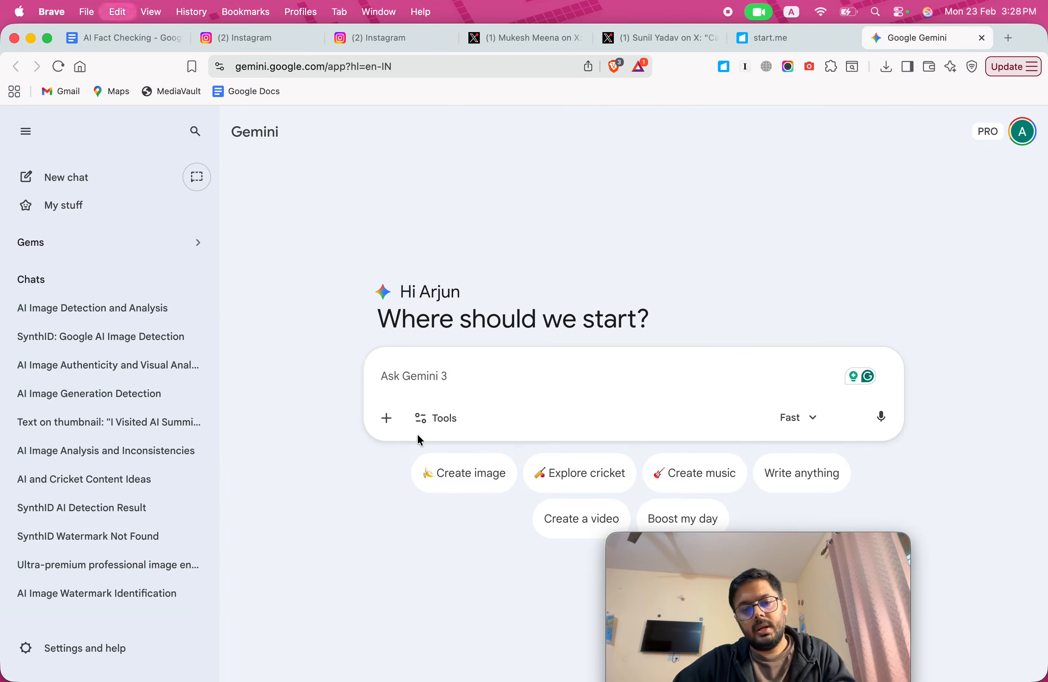
{"action": "key", "text": "super+v"}
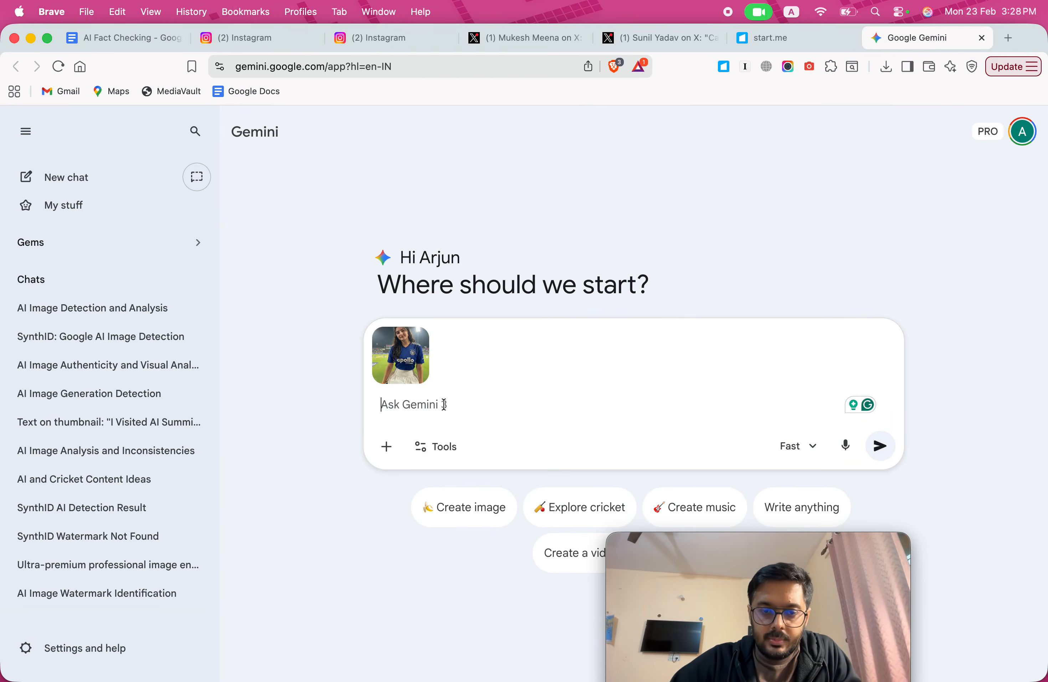
{"action": "type", "text": "@"}
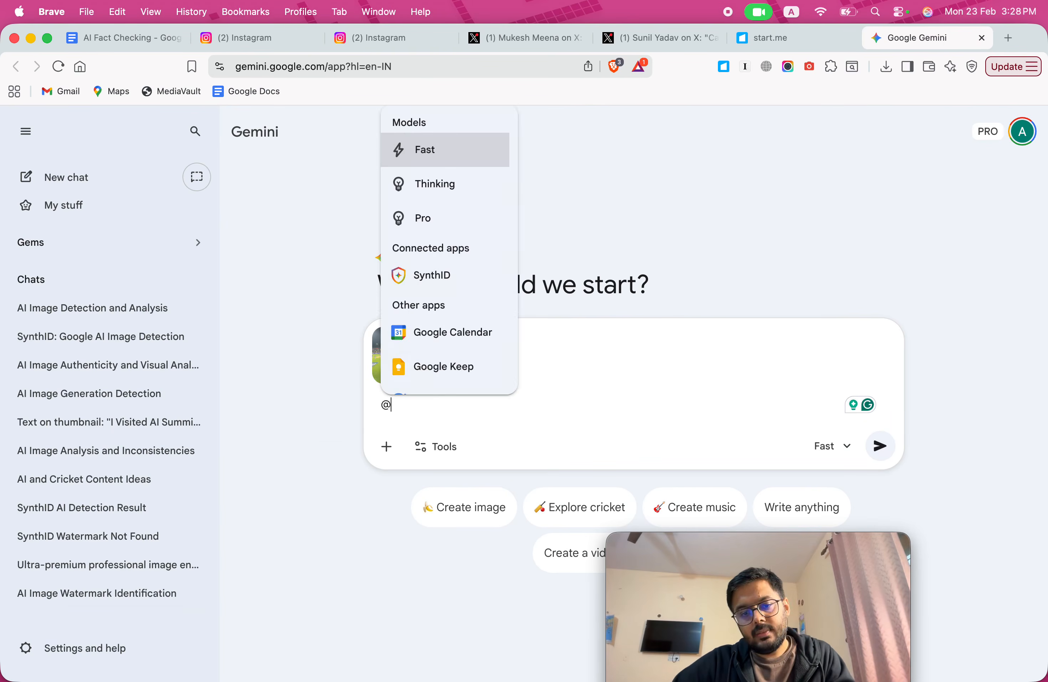
{"action": "left_click", "coordinate": [454, 280]}
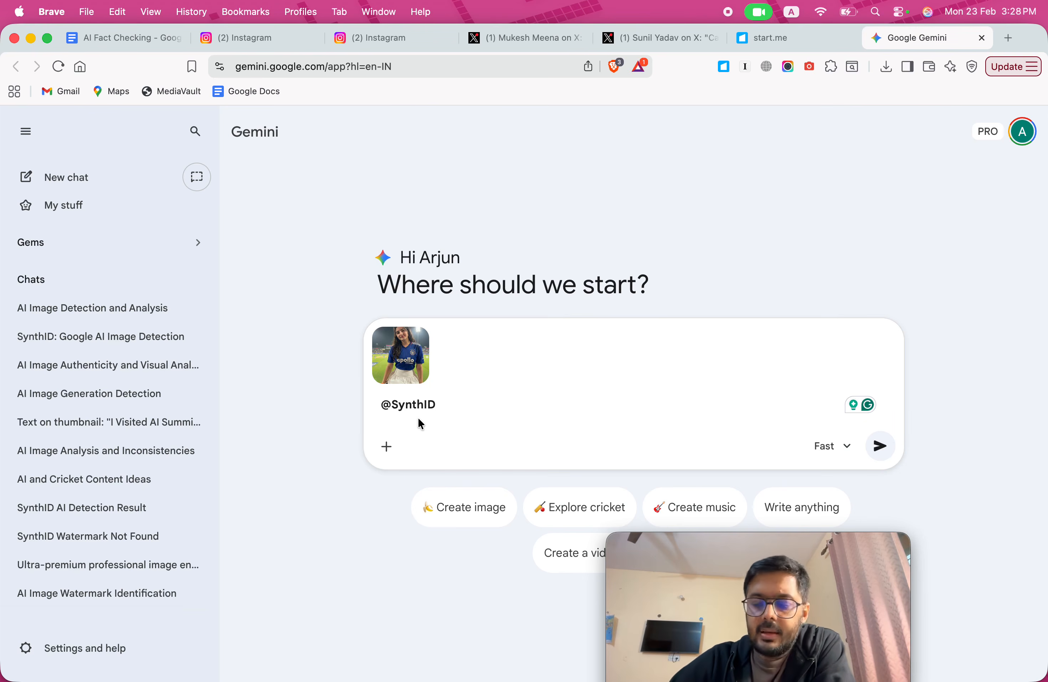
{"action": "key", "text": "Return"}
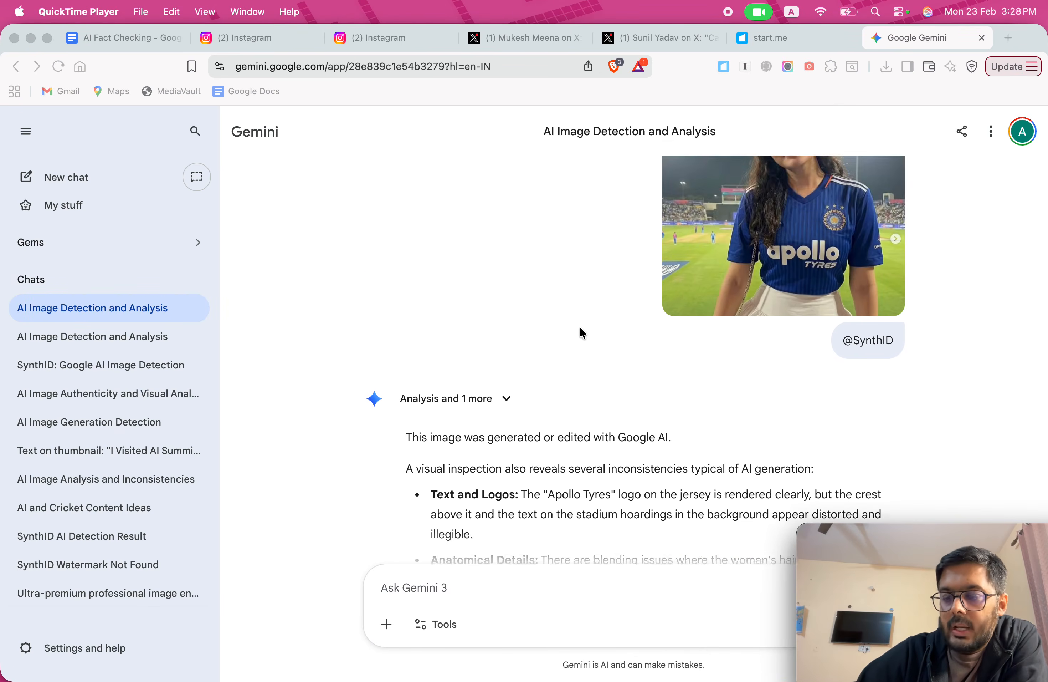
Examine Gemini's SynthID answer and its listed visual inconsistencies against the submitted jersey photo
{"action": "scroll", "coordinate": [581, 329], "scroll_direction": "up", "scroll_amount": 3}
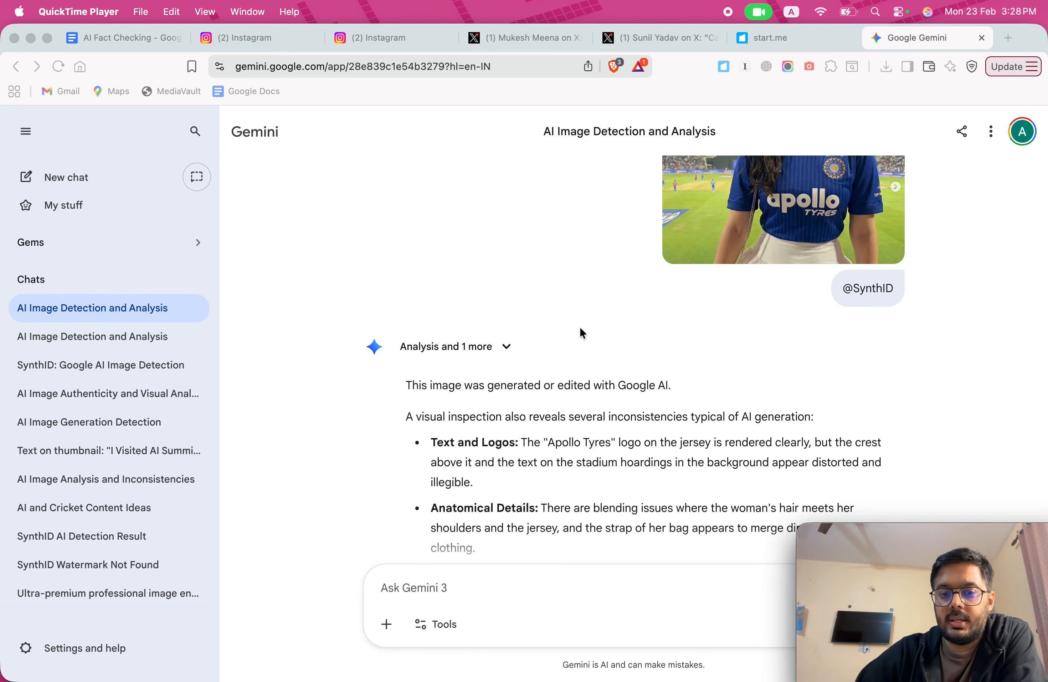
{"action": "scroll", "coordinate": [581, 328], "scroll_direction": "down", "scroll_amount": 3}
{"action": "scroll", "coordinate": [581, 328], "scroll_direction": "up", "scroll_amount": 4}
{"action": "scroll", "coordinate": [580, 329], "scroll_direction": "up", "scroll_amount": 1}
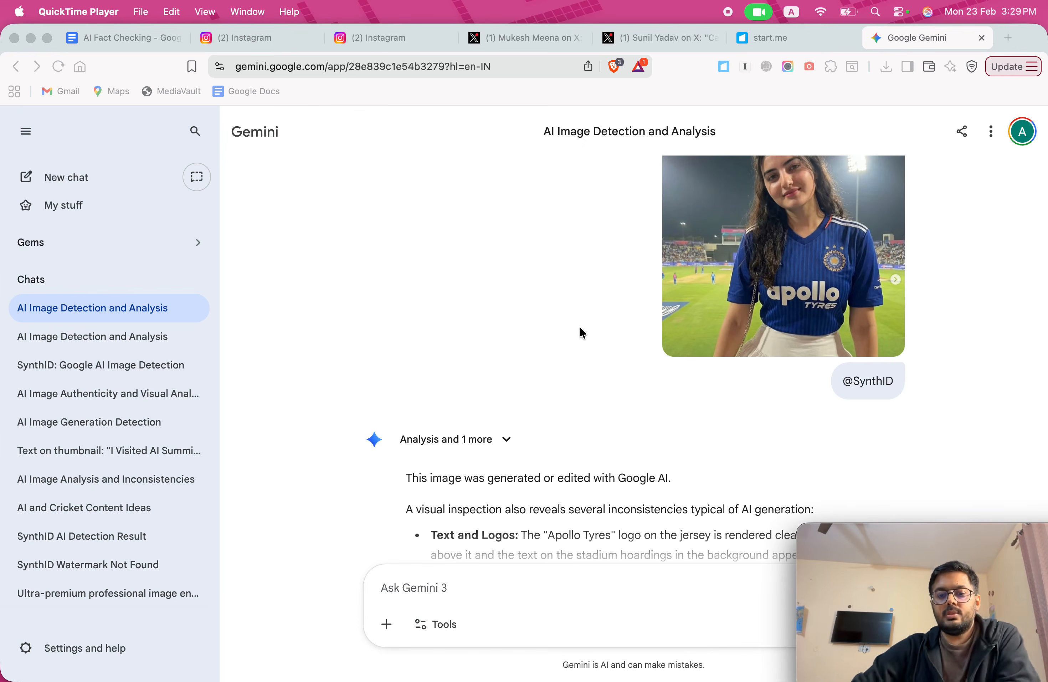
{"action": "scroll", "coordinate": [583, 333], "scroll_direction": "down", "scroll_amount": 4}
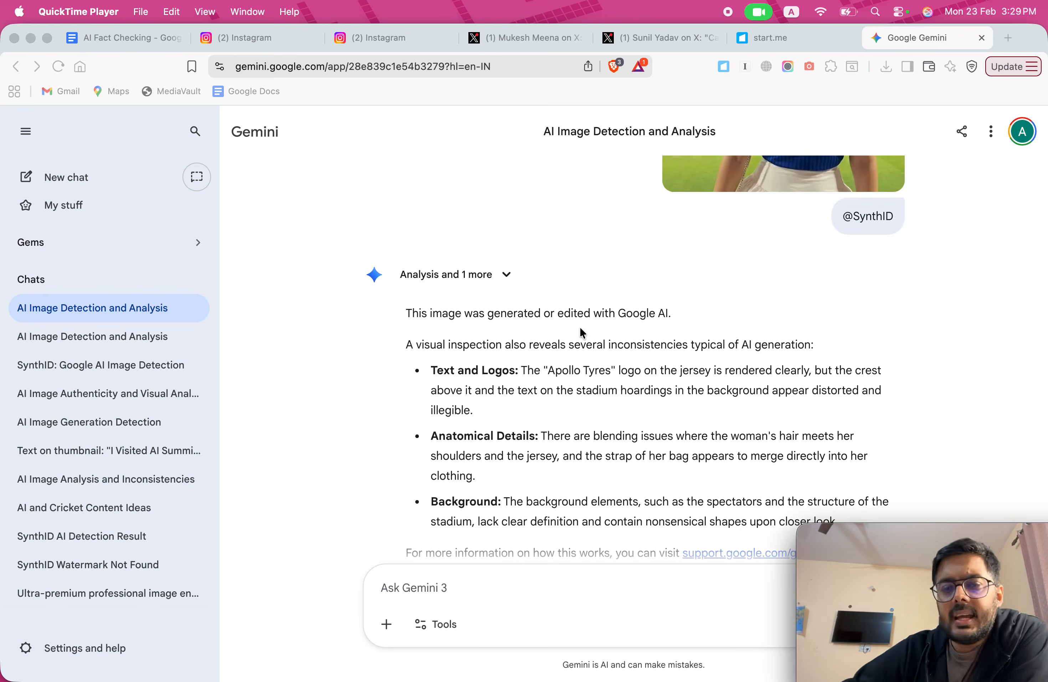
{"action": "scroll", "coordinate": [583, 333], "scroll_direction": "up", "scroll_amount": 3}
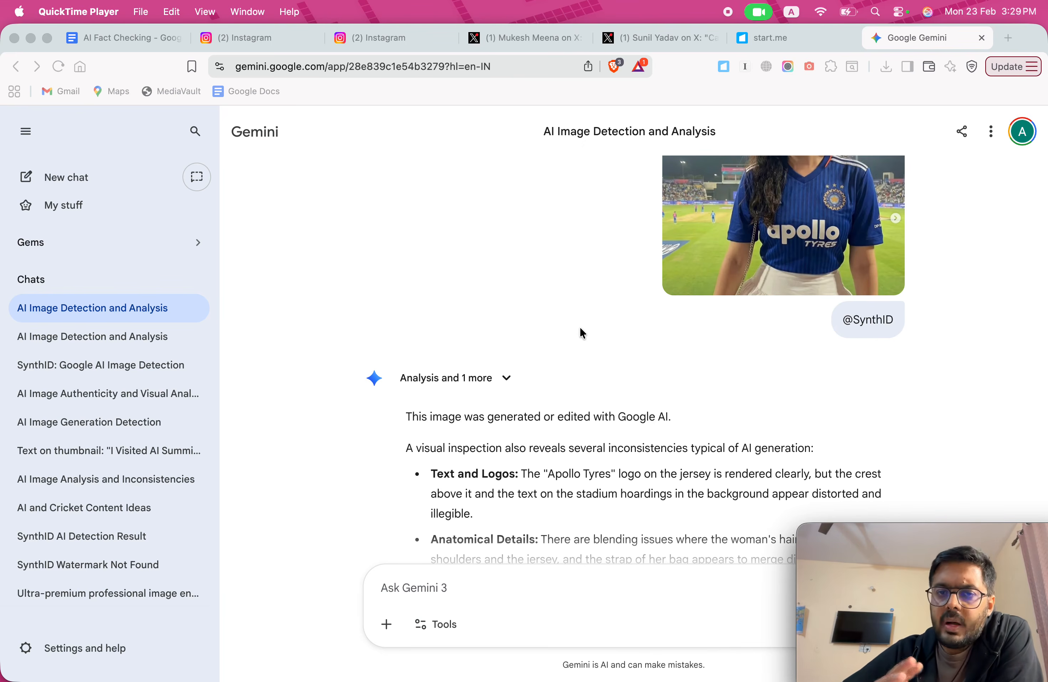
{"action": "scroll", "coordinate": [581, 332], "scroll_direction": "up", "scroll_amount": 2}
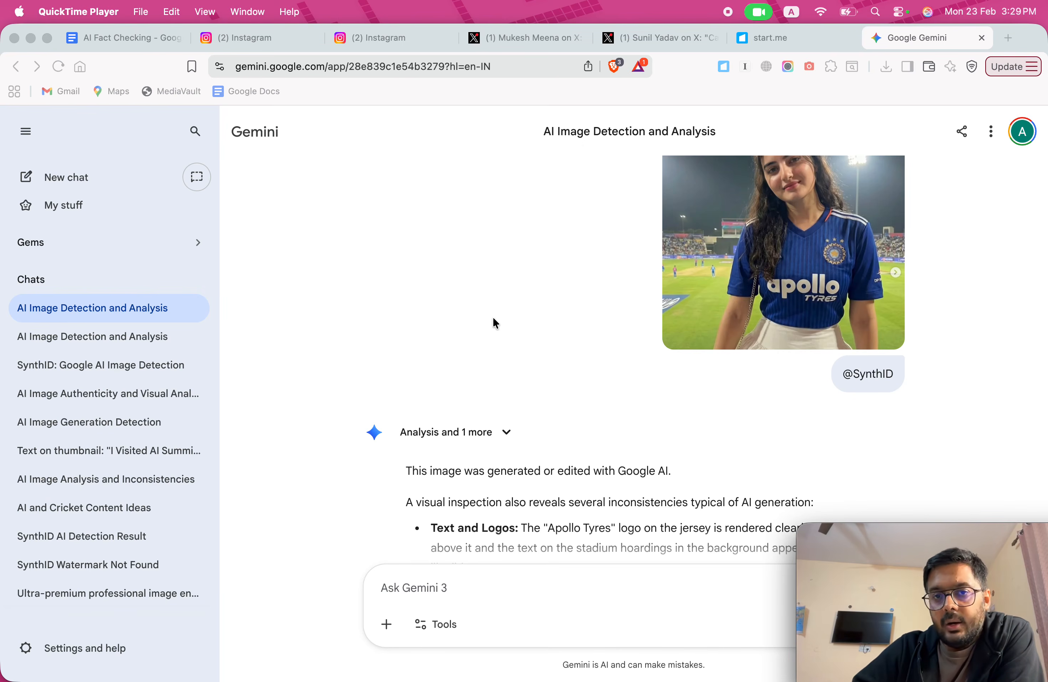
{"action": "scroll", "coordinate": [495, 322], "scroll_direction": "down", "scroll_amount": 3}
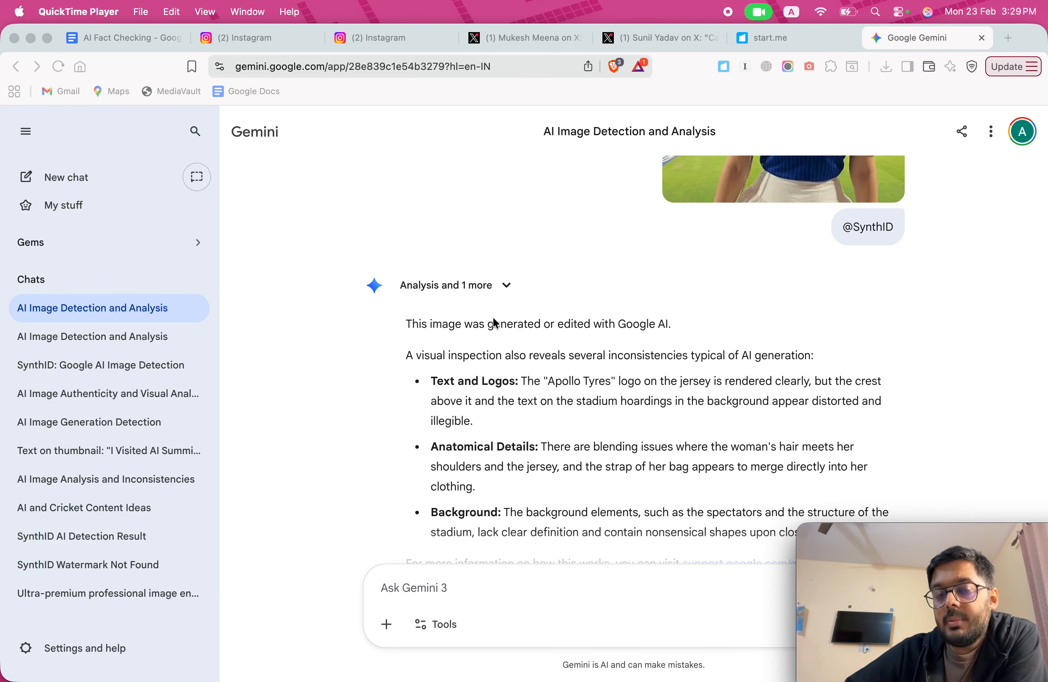
Close the jersey photo post on Instagram and look through the profile's highlights and photo grid
{"action": "scroll", "coordinate": [637, 389], "scroll_direction": "up", "scroll_amount": 1}
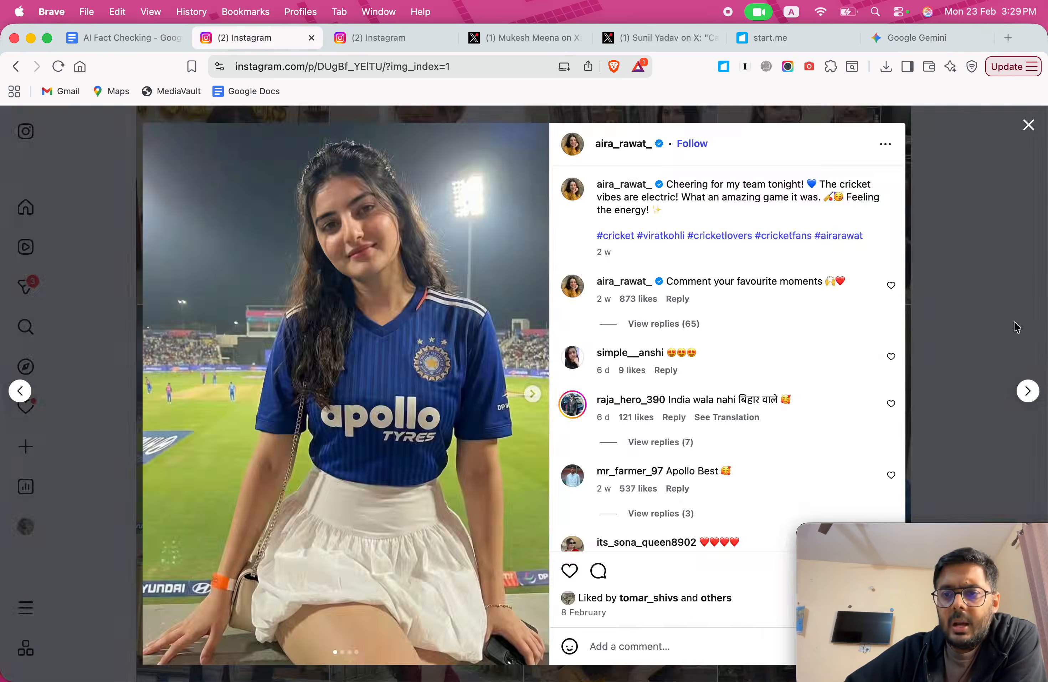
{"action": "key", "text": "Escape"}
{"action": "scroll", "coordinate": [346, 214], "scroll_direction": "up", "scroll_amount": 7}
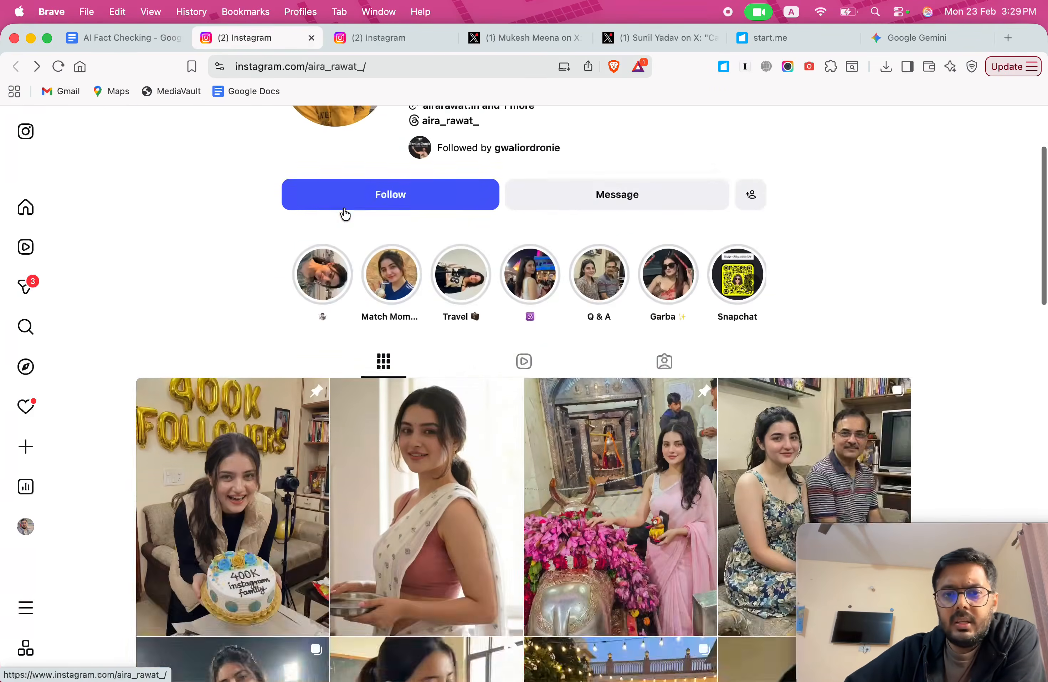
{"action": "scroll", "coordinate": [345, 214], "scroll_direction": "down", "scroll_amount": 7}
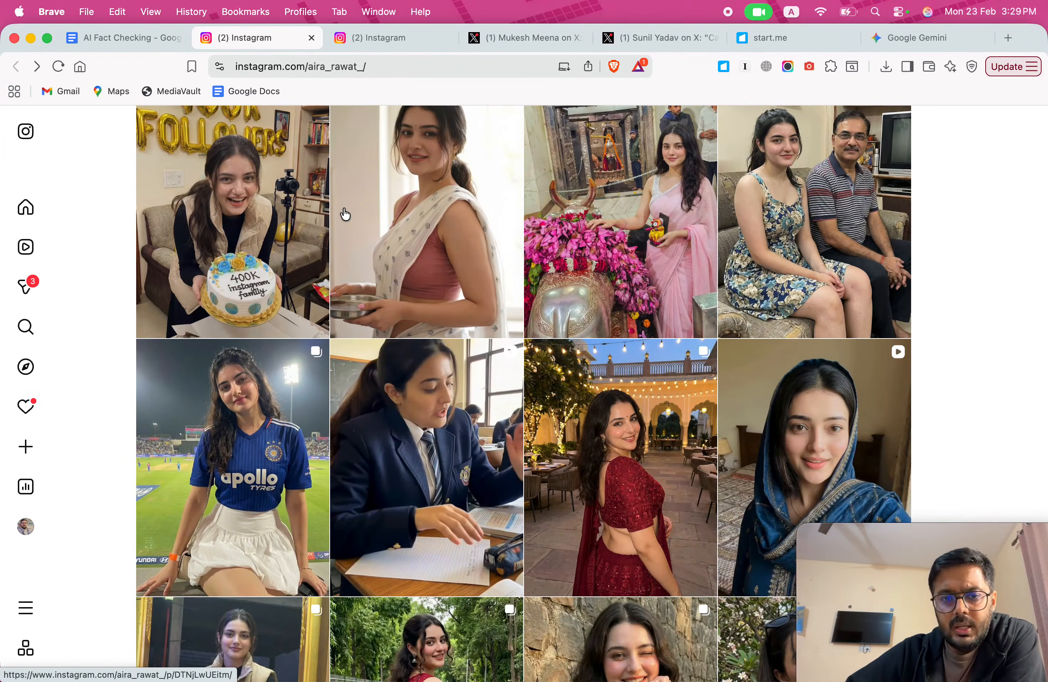
{"action": "scroll", "coordinate": [345, 215], "scroll_direction": "down", "scroll_amount": 10}
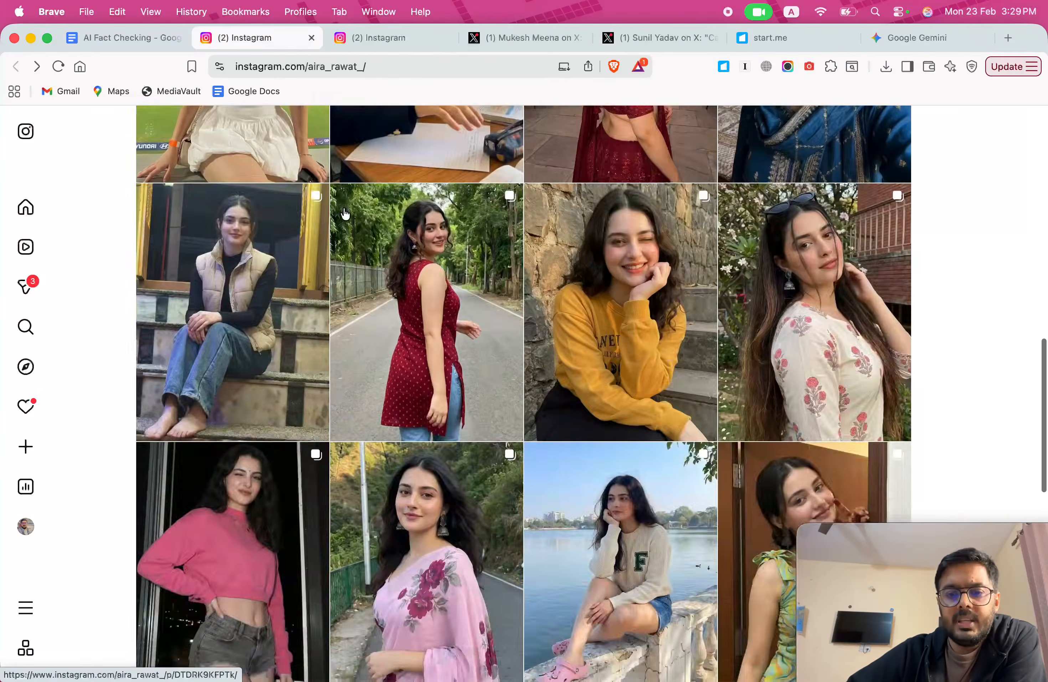
{"action": "scroll", "coordinate": [345, 215], "scroll_direction": "up", "scroll_amount": 15}
{"action": "scroll", "coordinate": [345, 215], "scroll_direction": "down", "scroll_amount": 3}
{"action": "scroll", "coordinate": [345, 215], "scroll_direction": "down", "scroll_amount": 3}
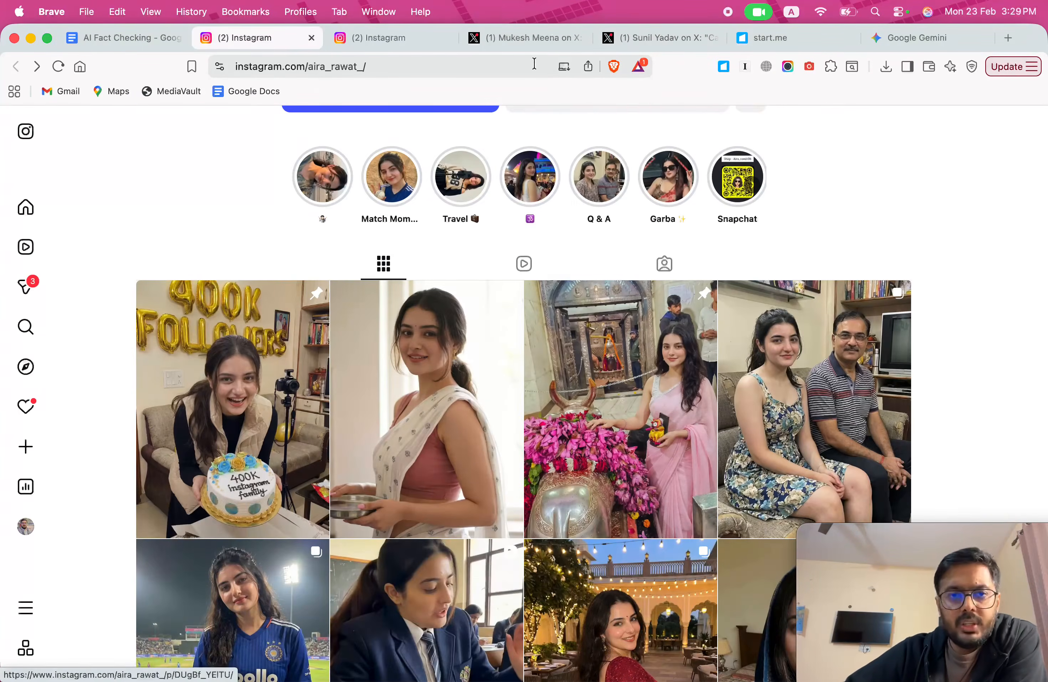
Open the X post linked under Mira Nair in the AI Fact Checking document
{"action": "left_click", "coordinate": [546, 38]}
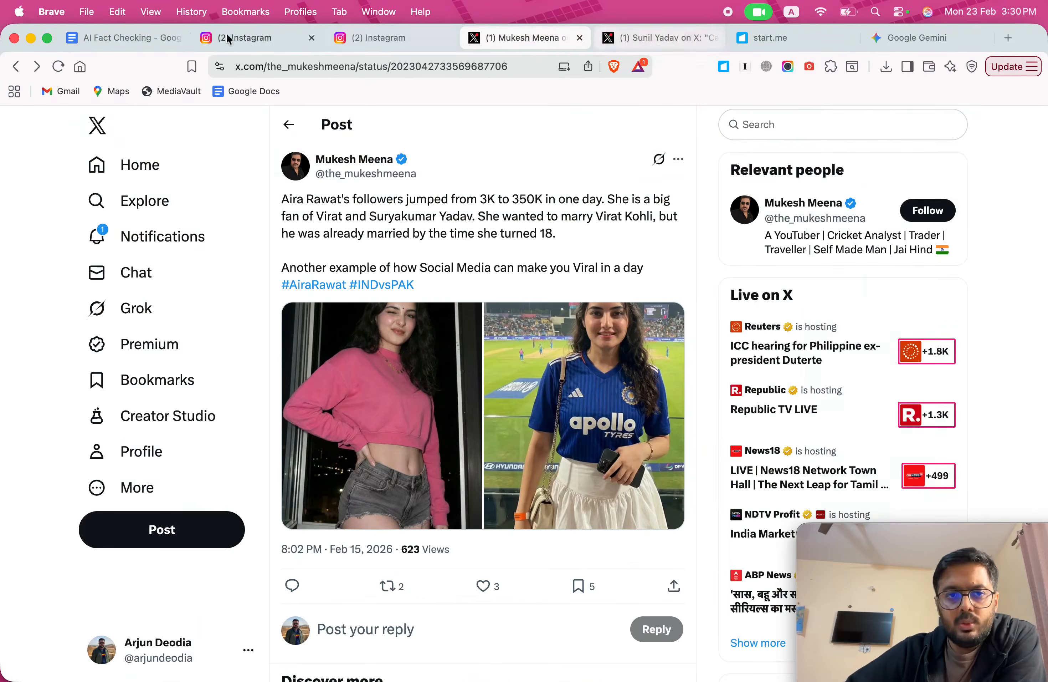
{"action": "left_click", "coordinate": [127, 35]}
{"action": "scroll", "coordinate": [419, 554], "scroll_direction": "down", "scroll_amount": 5}
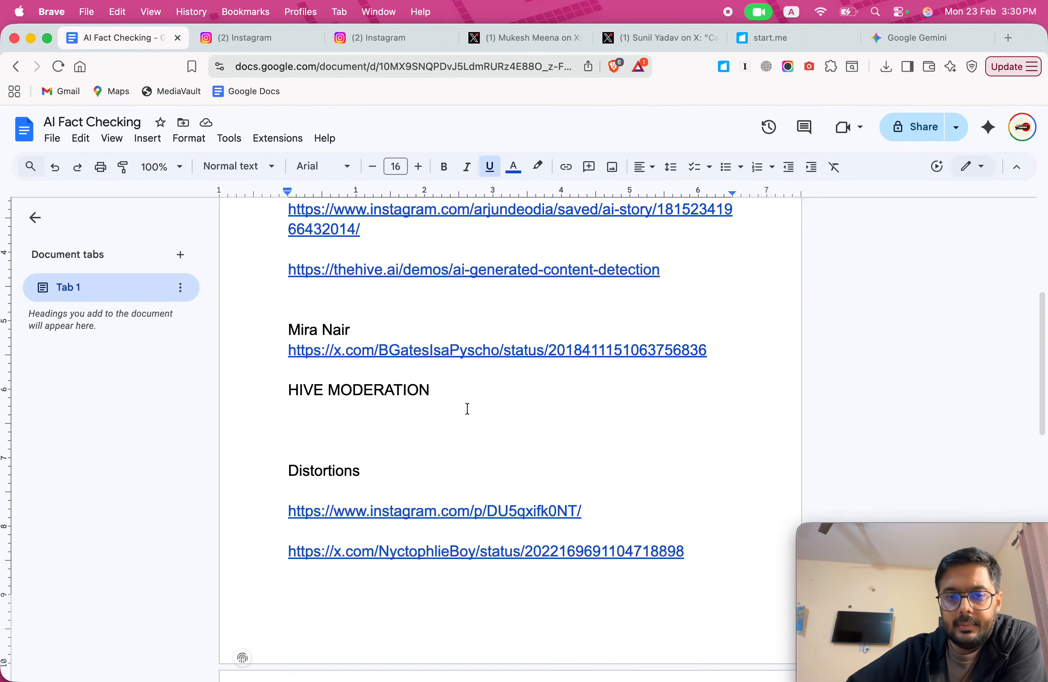
{"action": "left_click", "coordinate": [509, 350]}
{"action": "left_click", "coordinate": [395, 378]}
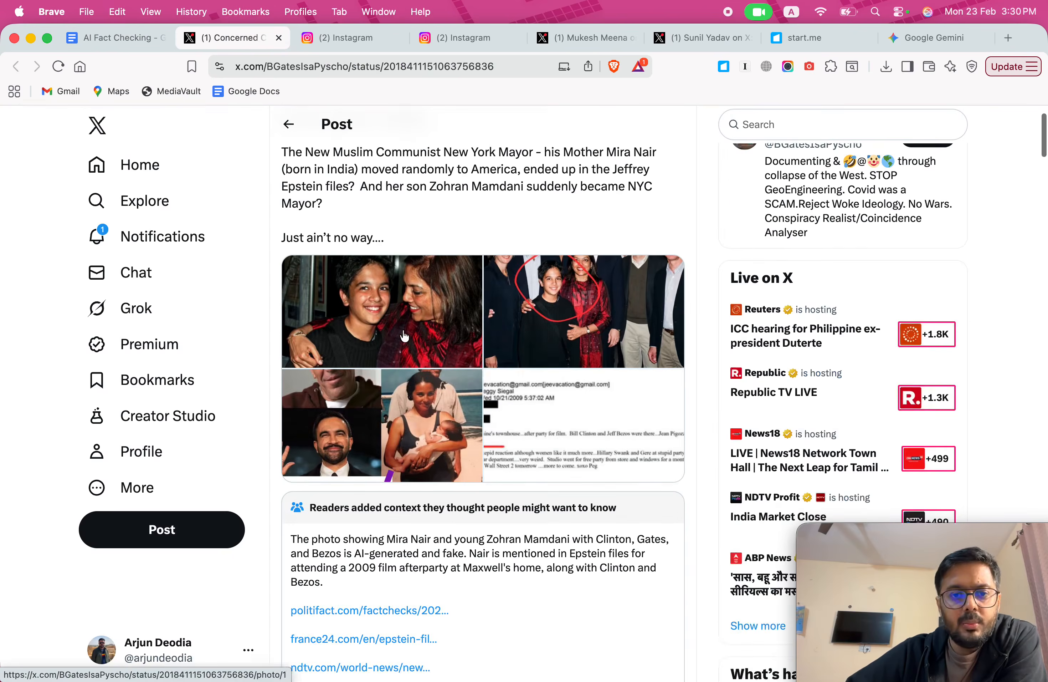
{"action": "left_click", "coordinate": [637, 349]}
{"action": "right_click", "coordinate": [310, 188]}
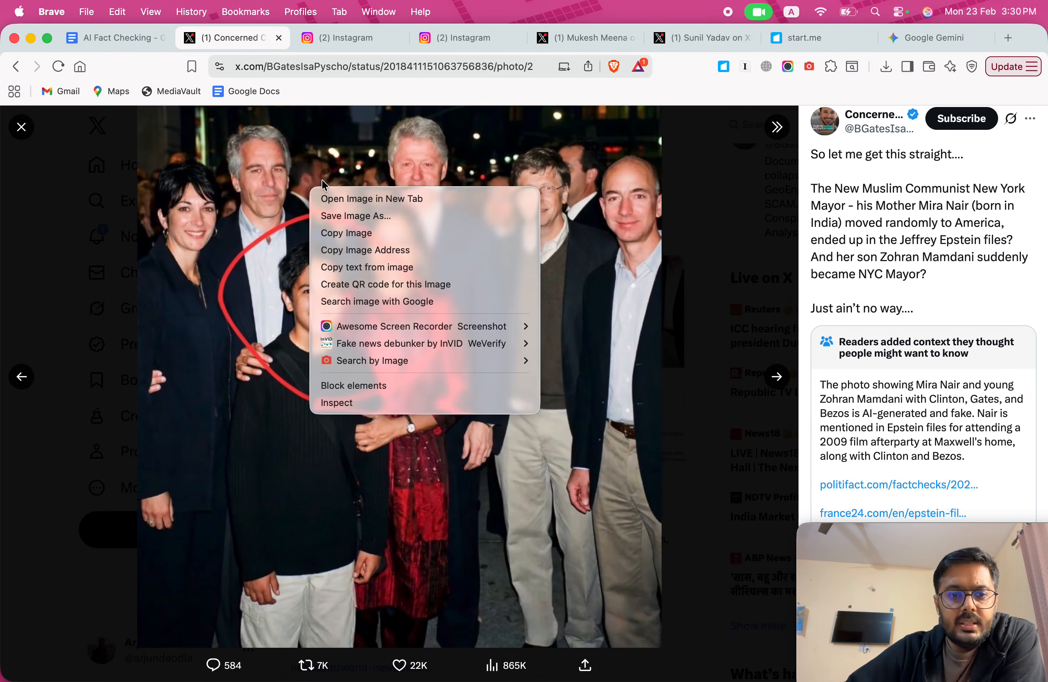
{"action": "left_click", "coordinate": [334, 234]}
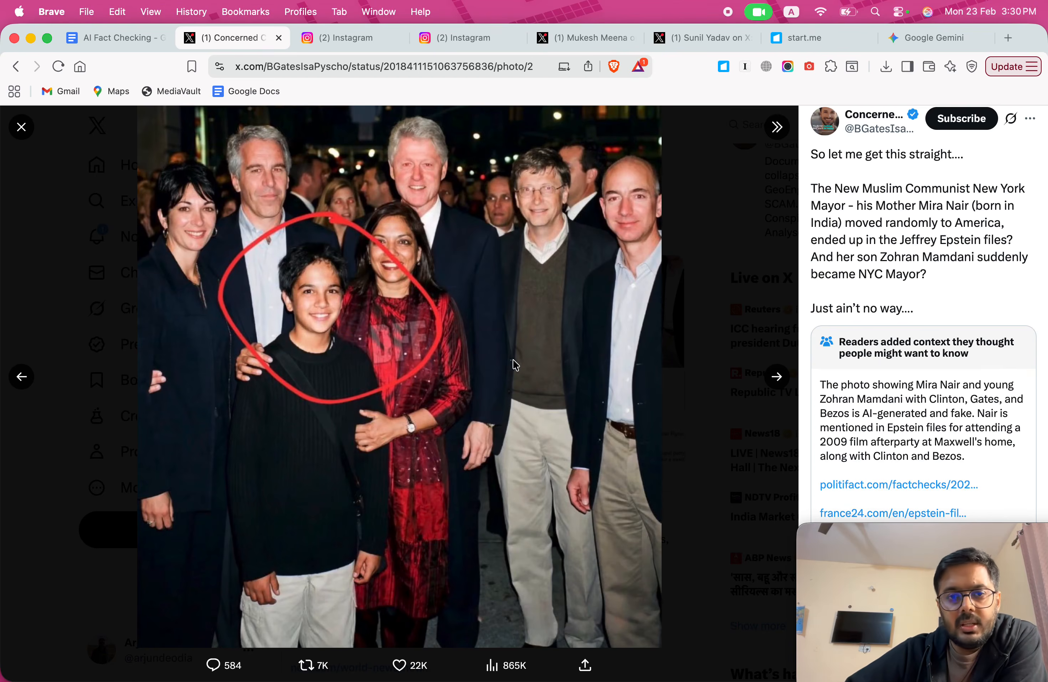
{"action": "left_click", "coordinate": [928, 46]}
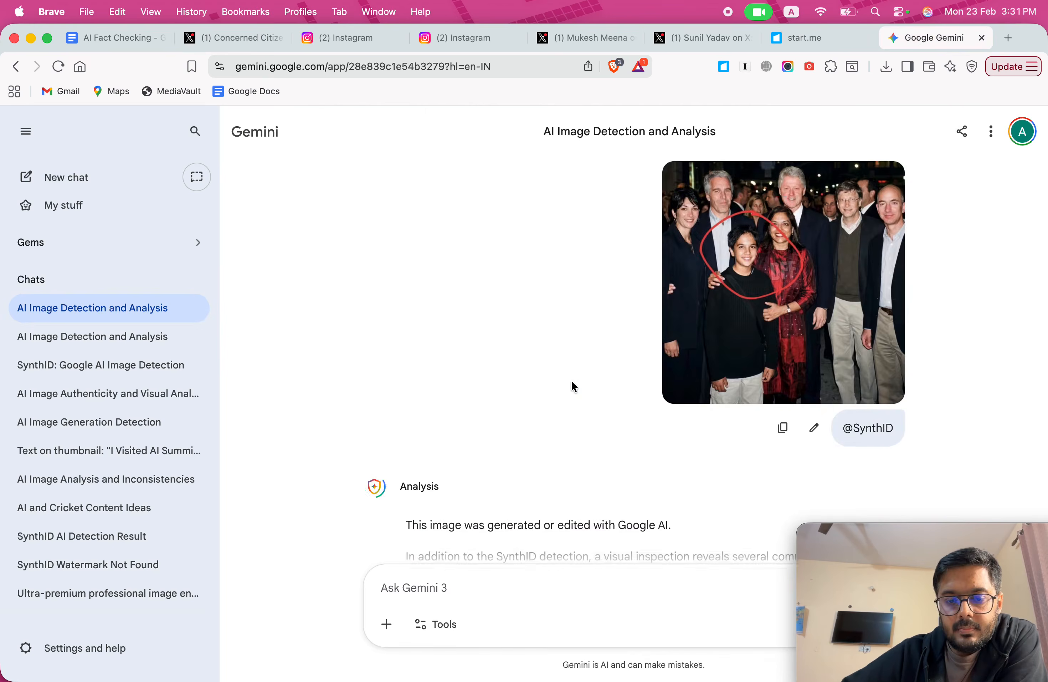
Examine Gemini's SynthID answer and its listed artifacts against the submitted group photo
{"action": "scroll", "coordinate": [574, 386], "scroll_direction": "up", "scroll_amount": 3}
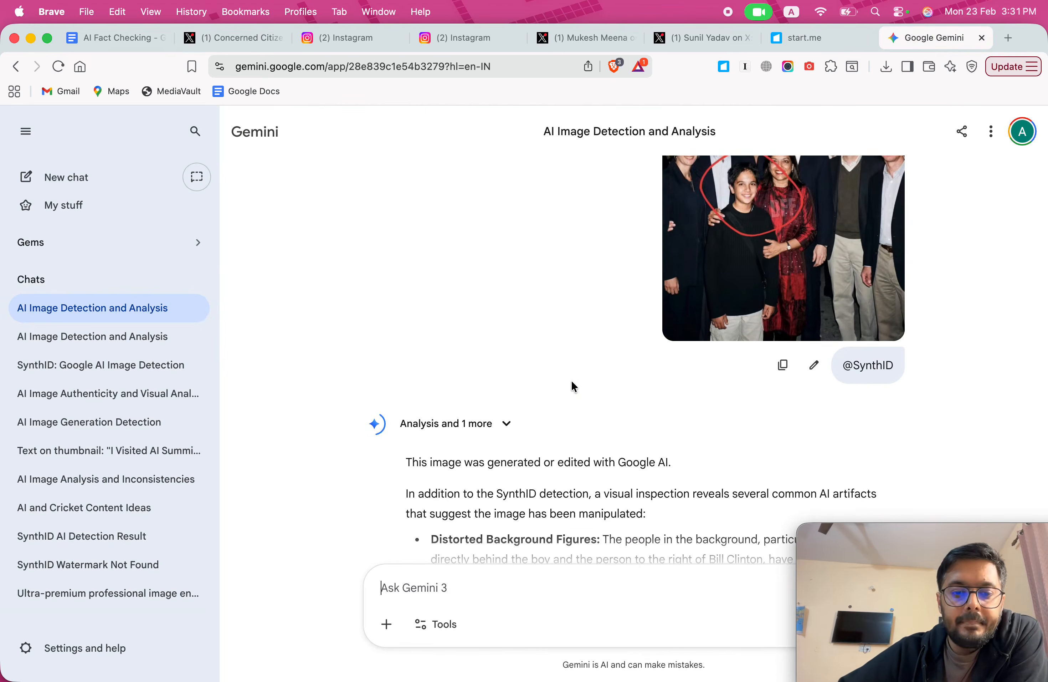
{"action": "scroll", "coordinate": [574, 387], "scroll_direction": "down", "scroll_amount": 5}
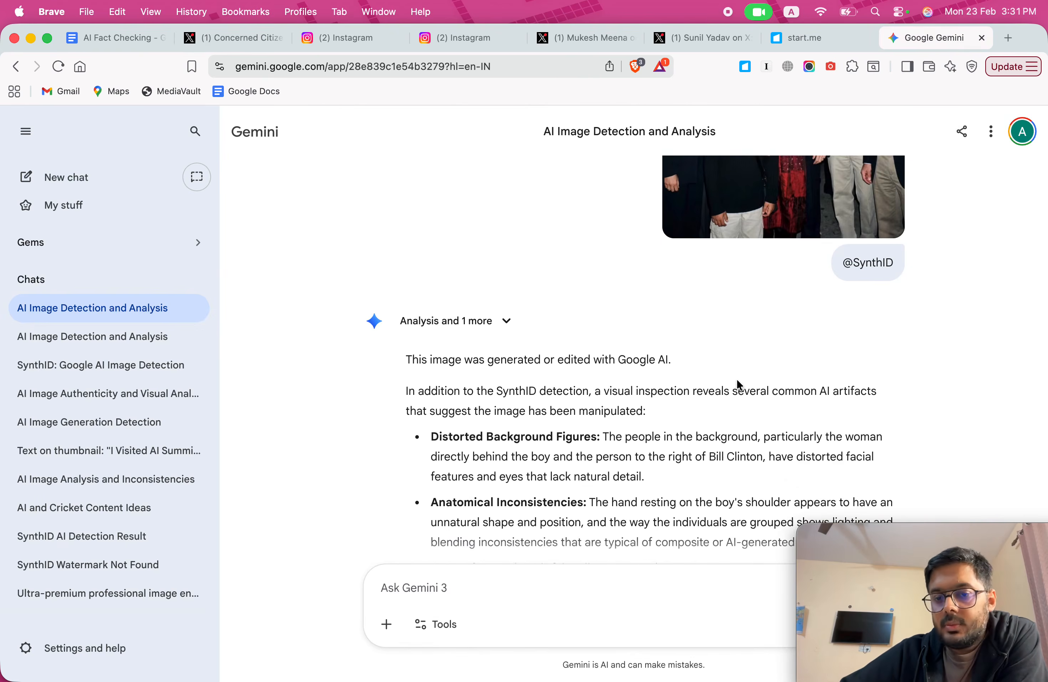
{"action": "scroll", "coordinate": [737, 382], "scroll_direction": "up", "scroll_amount": 5}
{"action": "scroll", "coordinate": [739, 383], "scroll_direction": "up", "scroll_amount": 2}
{"action": "scroll", "coordinate": [738, 381], "scroll_direction": "down", "scroll_amount": 5}
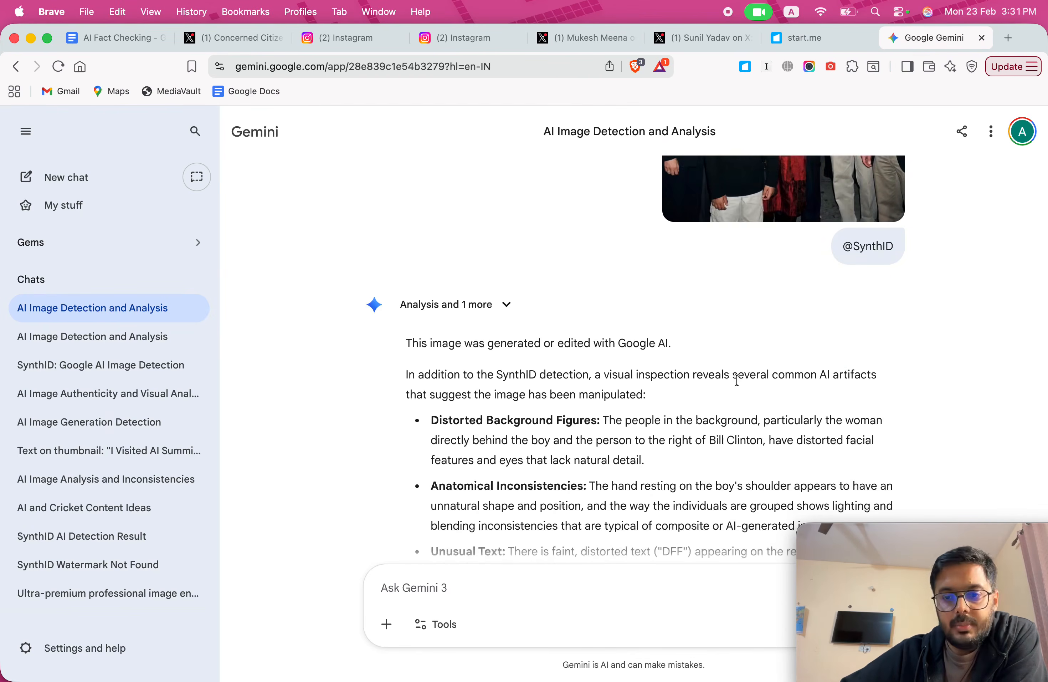
{"action": "scroll", "coordinate": [737, 380], "scroll_direction": "up", "scroll_amount": 5}
Open Hive's AI-generated content detection demo from its link in the AI Fact Checking document
{"action": "left_click", "coordinate": [128, 36]}
{"action": "scroll", "coordinate": [571, 393], "scroll_direction": "up", "scroll_amount": 5}
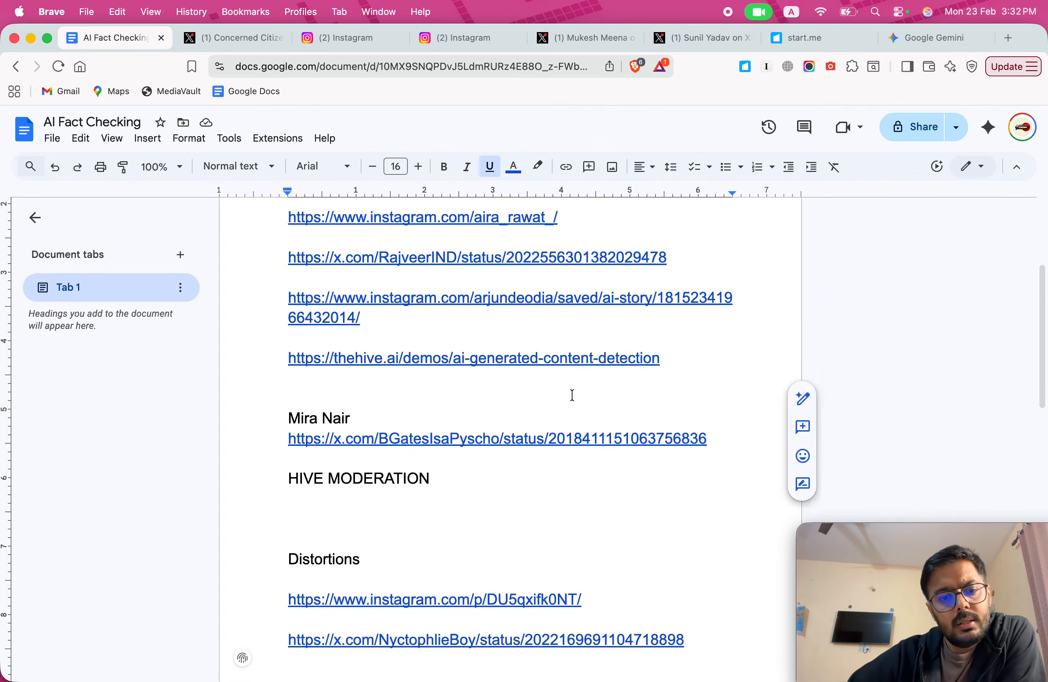
{"action": "scroll", "coordinate": [572, 394], "scroll_direction": "down", "scroll_amount": 3}
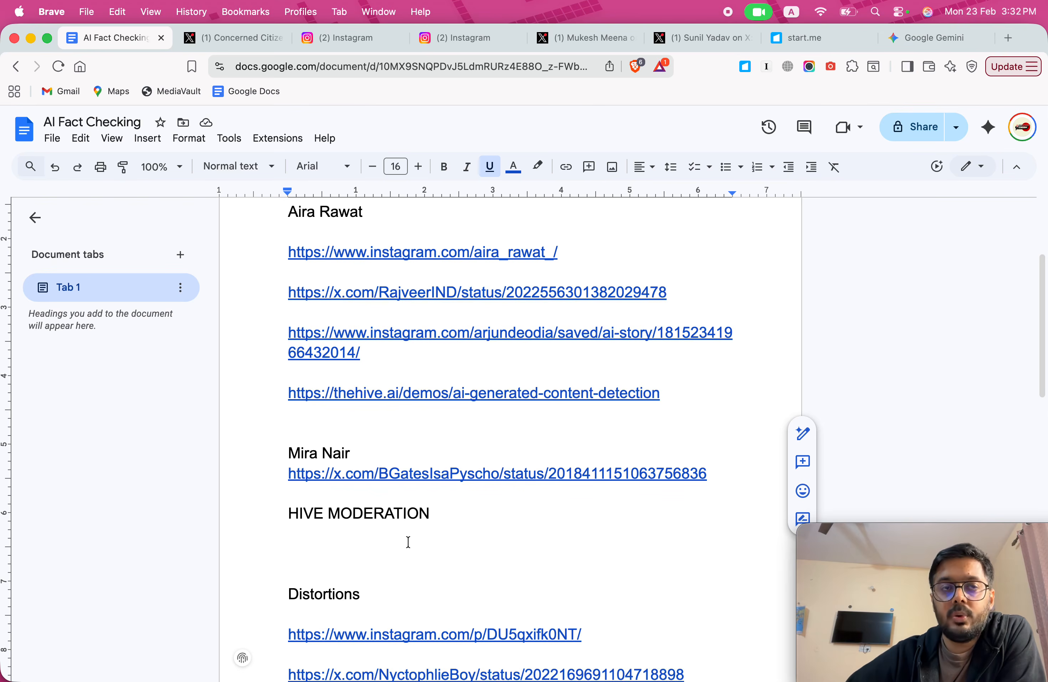
{"action": "scroll", "coordinate": [408, 542], "scroll_direction": "up", "scroll_amount": 1}
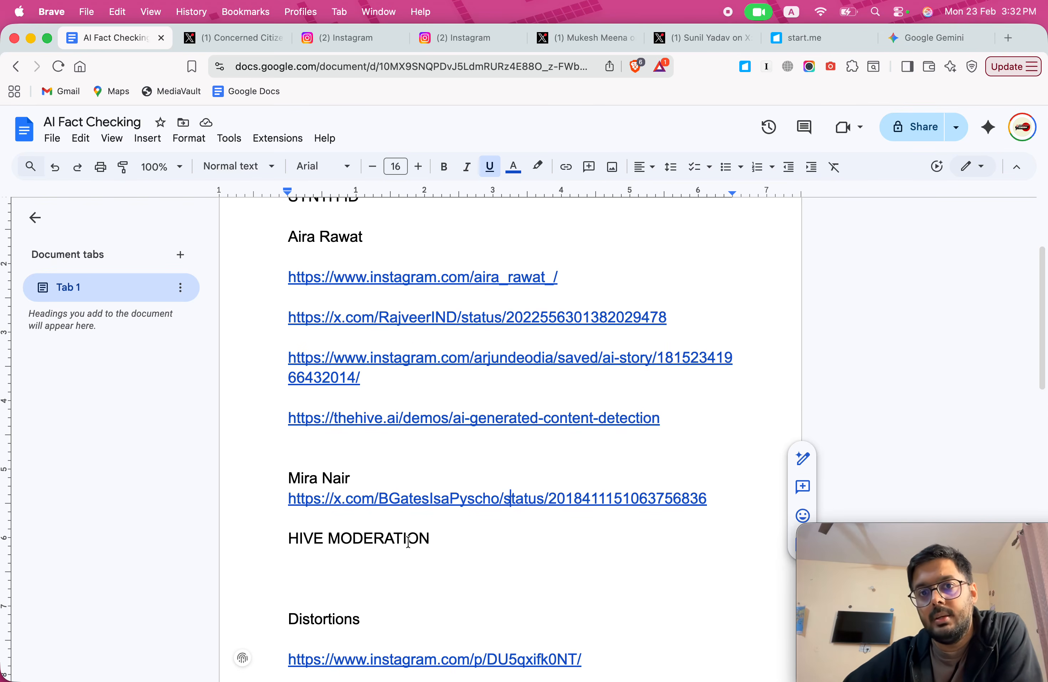
{"action": "scroll", "coordinate": [363, 428], "scroll_direction": "down", "scroll_amount": 2}
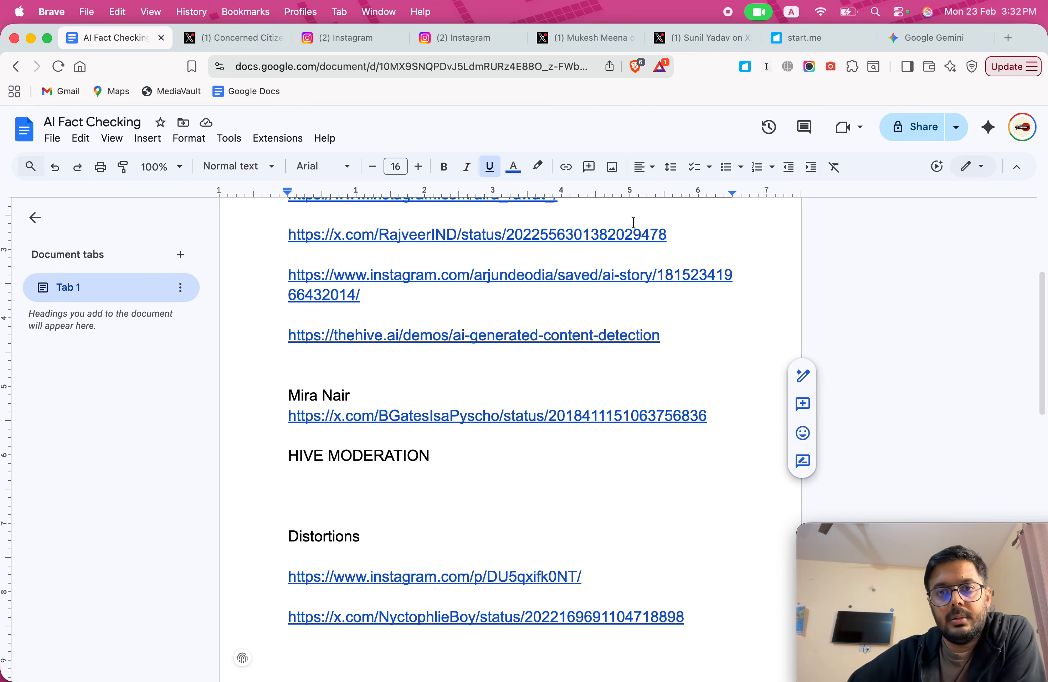
{"action": "left_click", "coordinate": [455, 333]}
{"action": "left_click", "coordinate": [370, 362]}
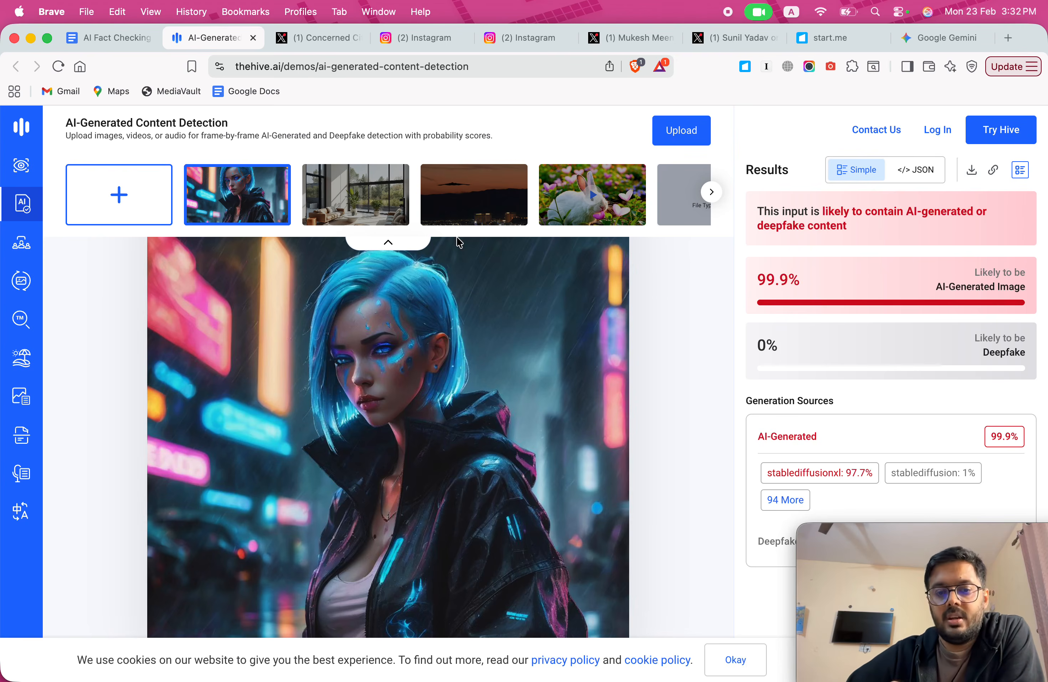
Upload the Desktop screenshot of the woman in the brown sleeveless top to Hive's AI-generated content detector
{"action": "left_click", "coordinate": [127, 196]}
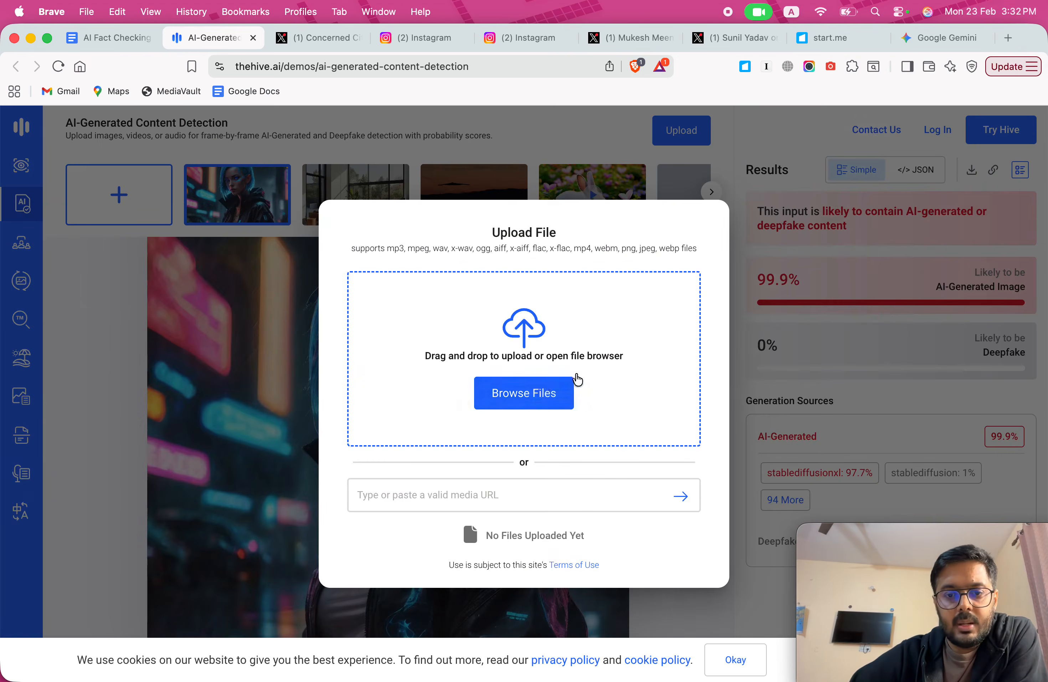
{"action": "left_click", "coordinate": [90, 316]}
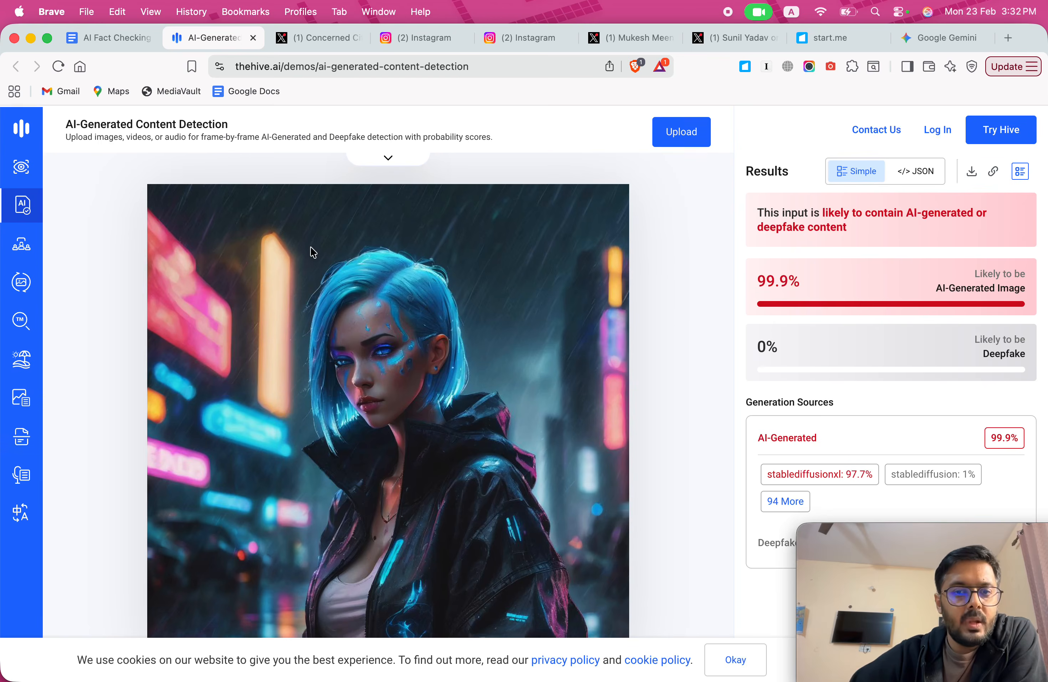
{"action": "left_click", "coordinate": [707, 122]}
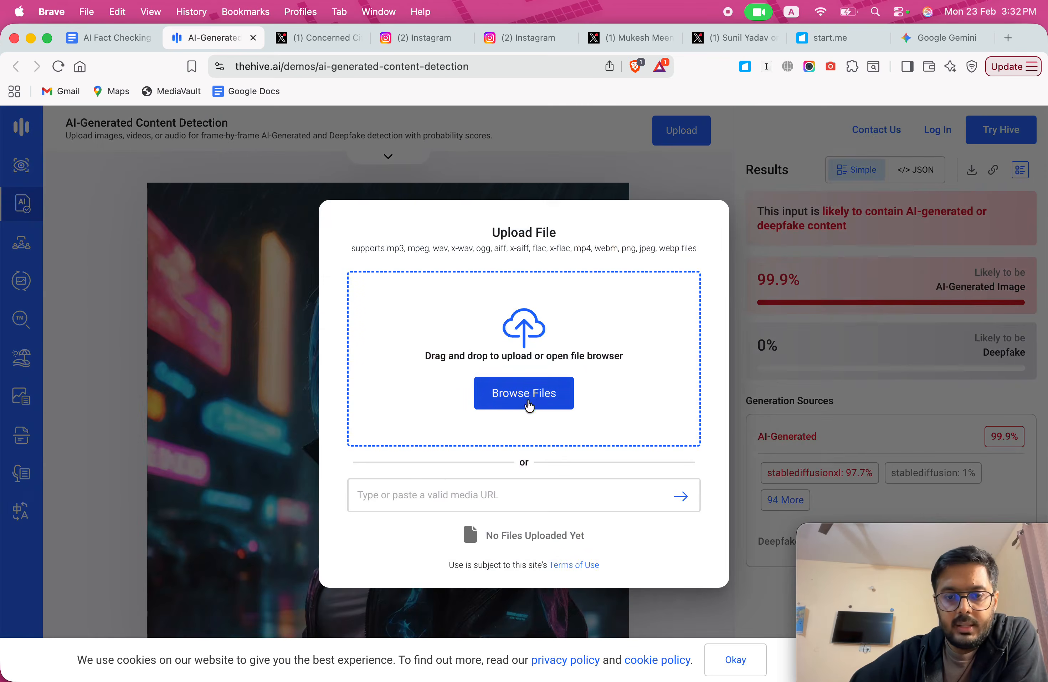
{"action": "left_click", "coordinate": [528, 401]}
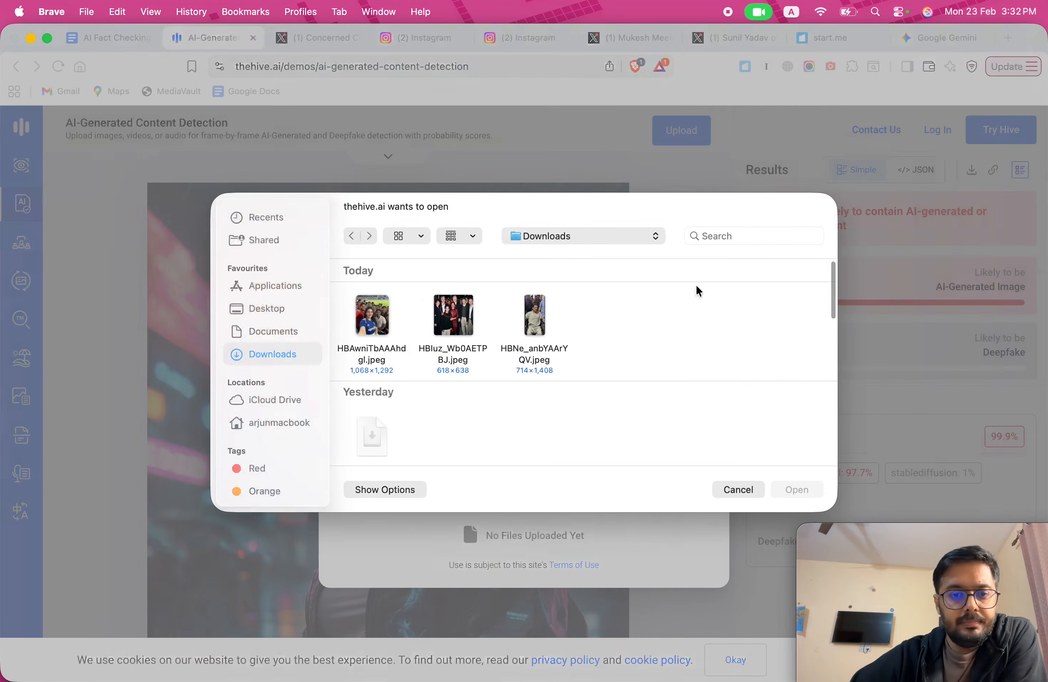
{"action": "left_click", "coordinate": [267, 308]}
{"action": "scroll", "coordinate": [620, 345], "scroll_direction": "down", "scroll_amount": 3}
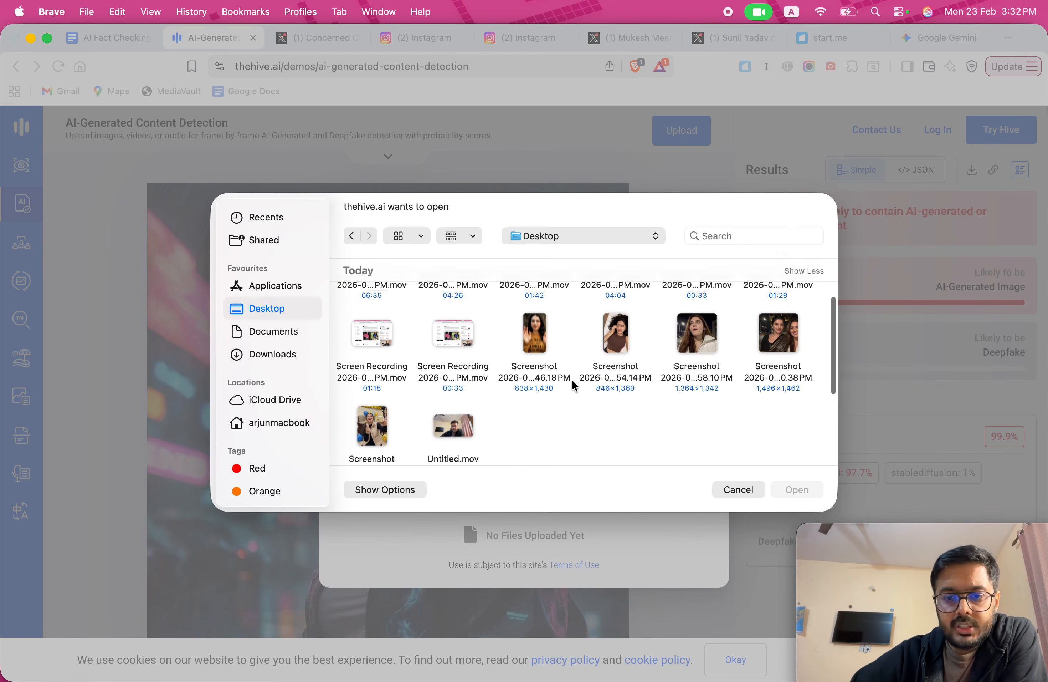
{"action": "left_click", "coordinate": [623, 348]}
{"action": "left_click", "coordinate": [808, 493]}
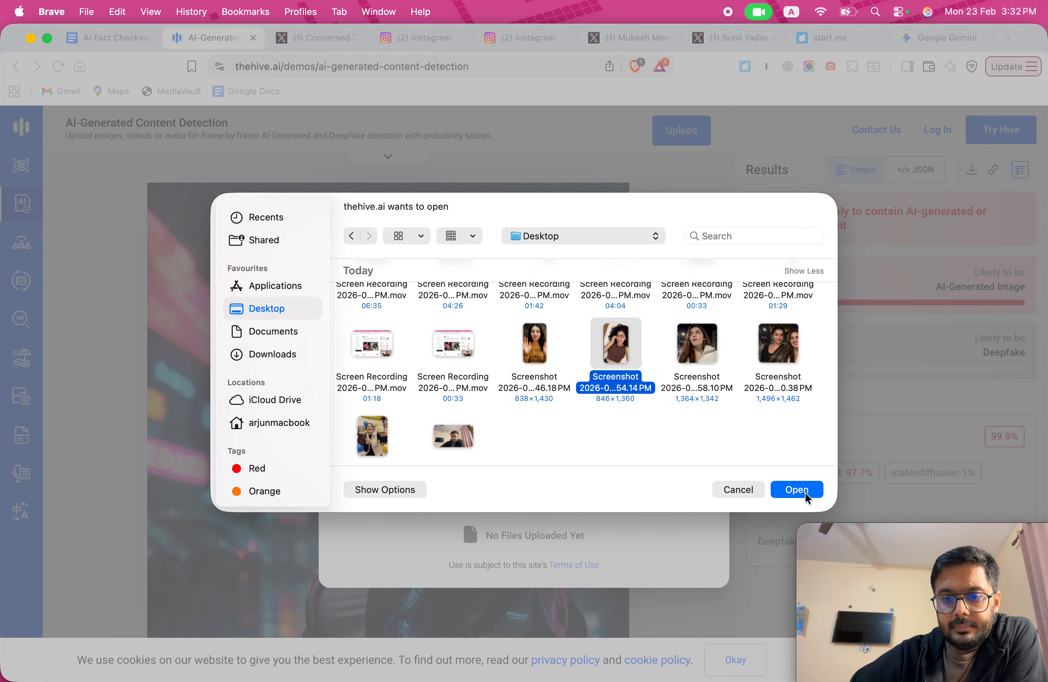
Move the camera preview window away from the results area and examine Hive's detection scores for the uploaded screenshot
{"action": "mouse_move", "coordinate": [958, 532]}
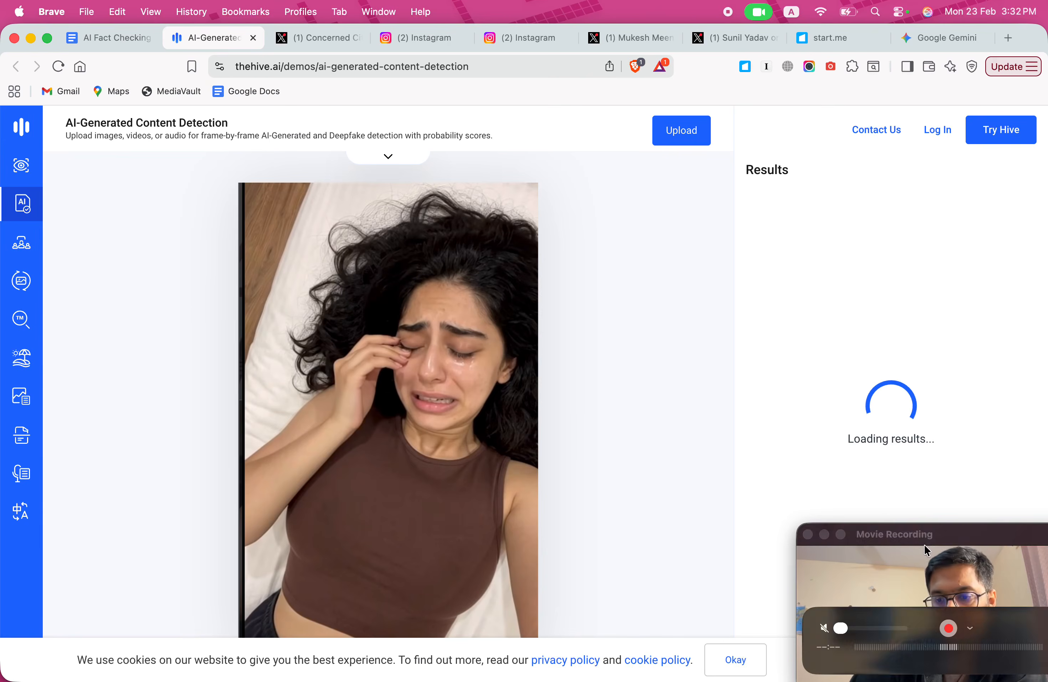
{"action": "left_click_drag", "start_coordinate": [960, 535], "coordinate": [685, 322]}
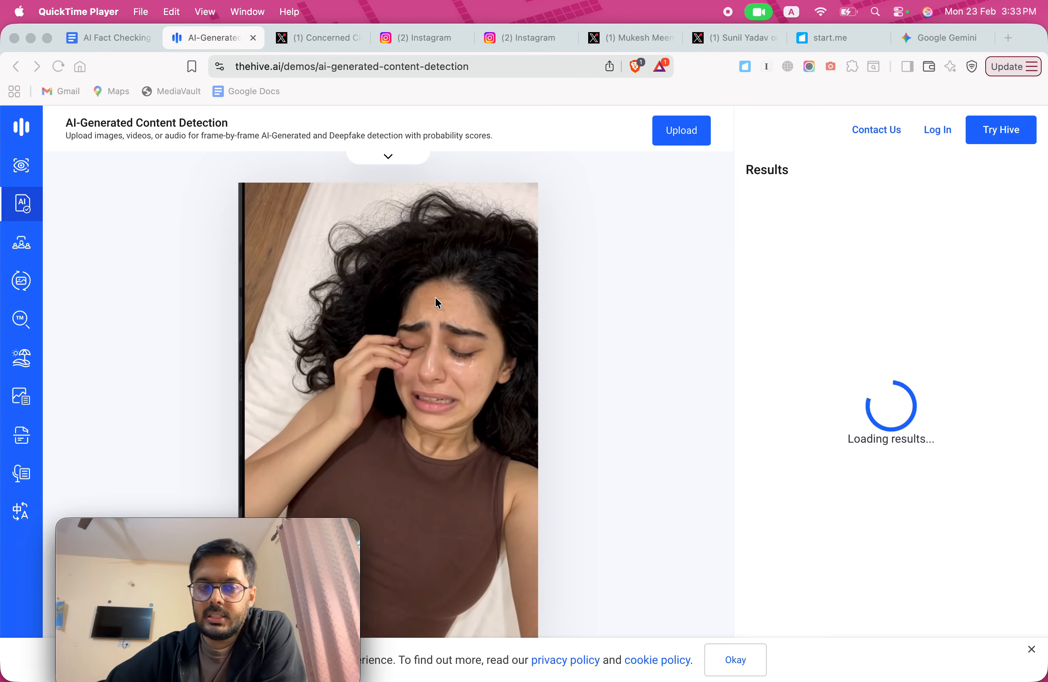
{"action": "left_click", "coordinate": [651, 383]}
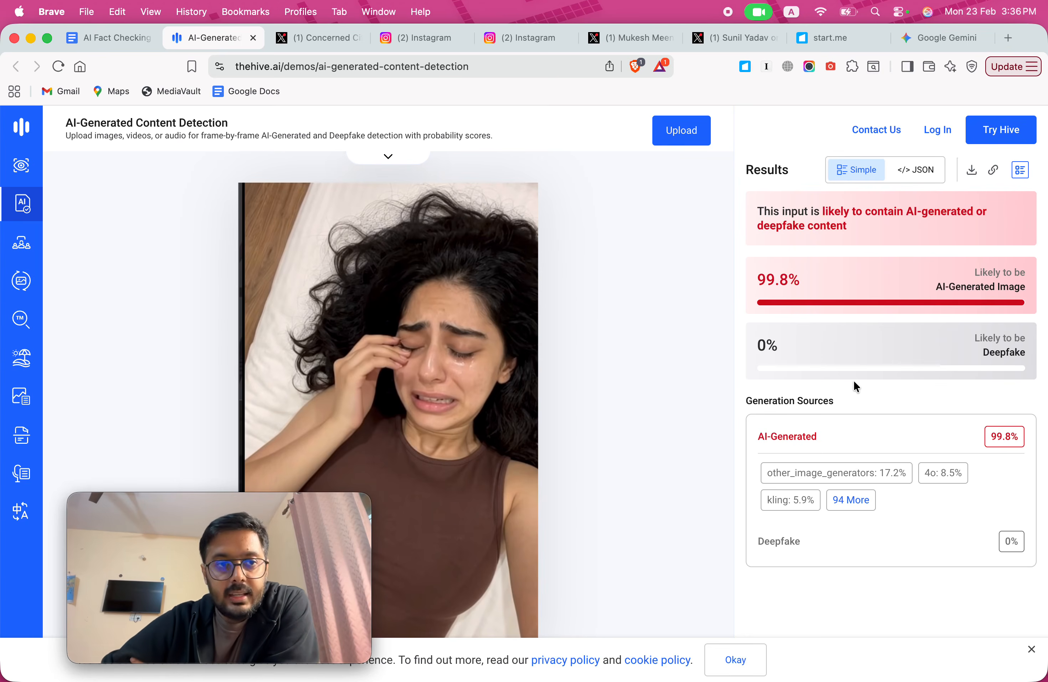
Open the Instagram post linked under Distortions in the AI Fact Checking document
{"action": "left_click", "coordinate": [95, 35]}
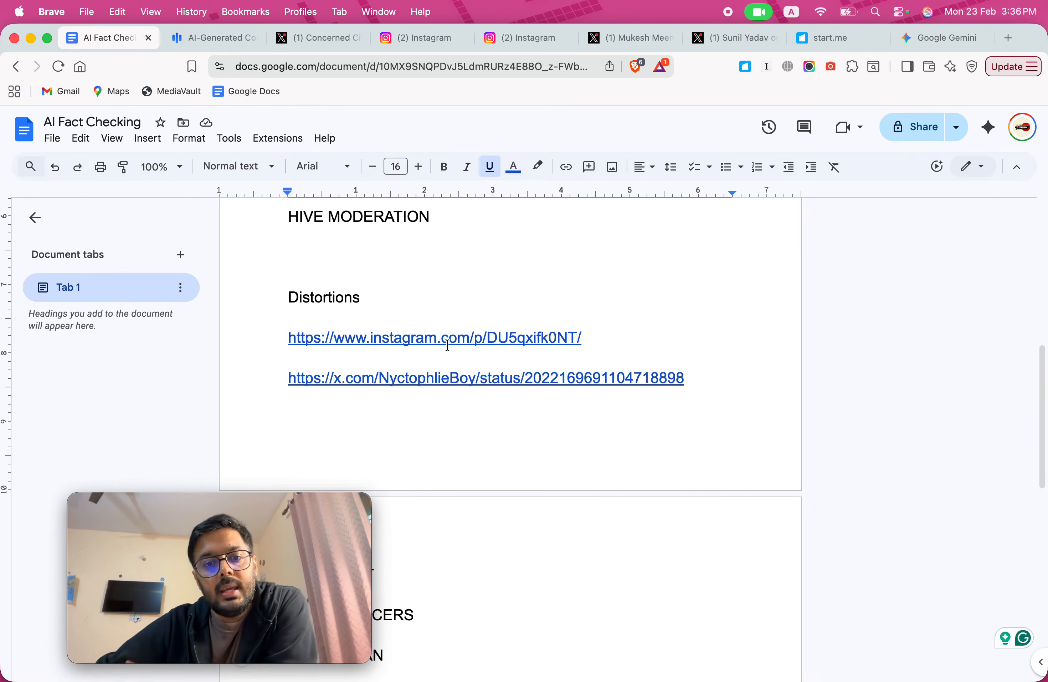
{"action": "mouse_move", "coordinate": [209, 527]}
{"action": "left_click_drag", "start_coordinate": [238, 506], "coordinate": [913, 500]}
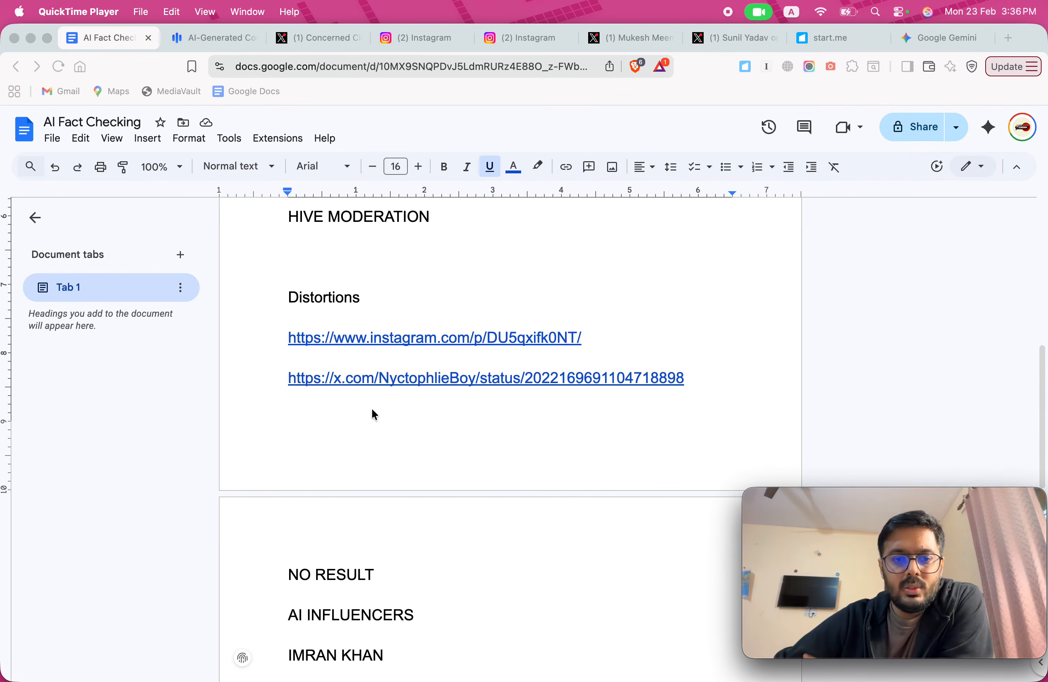
{"action": "left_click", "coordinate": [349, 337]}
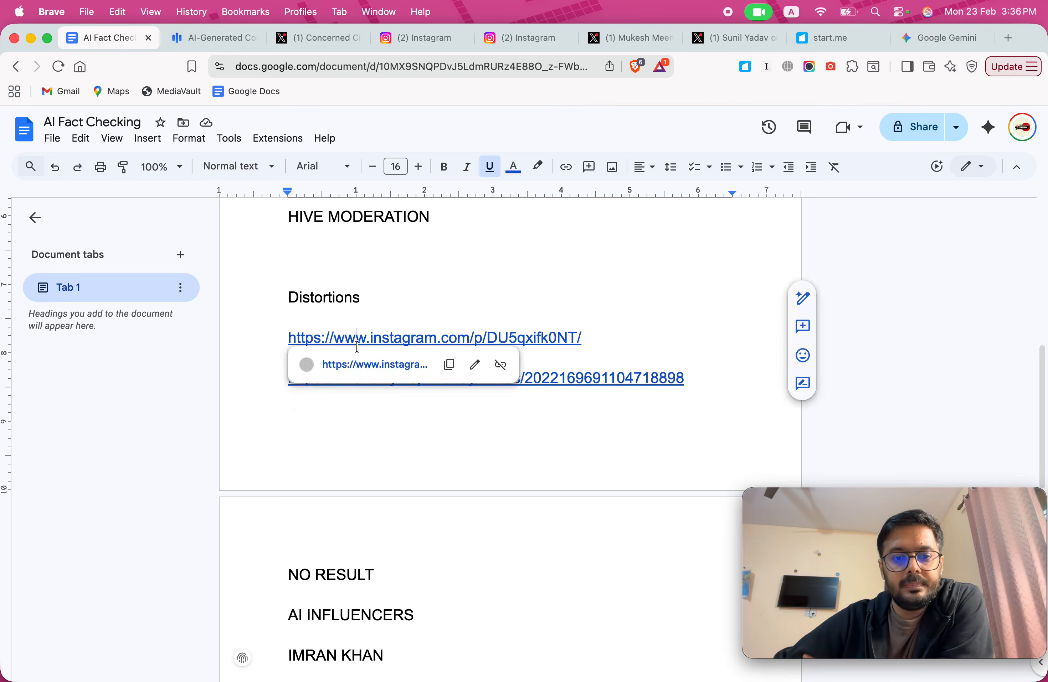
{"action": "left_click", "coordinate": [360, 362]}
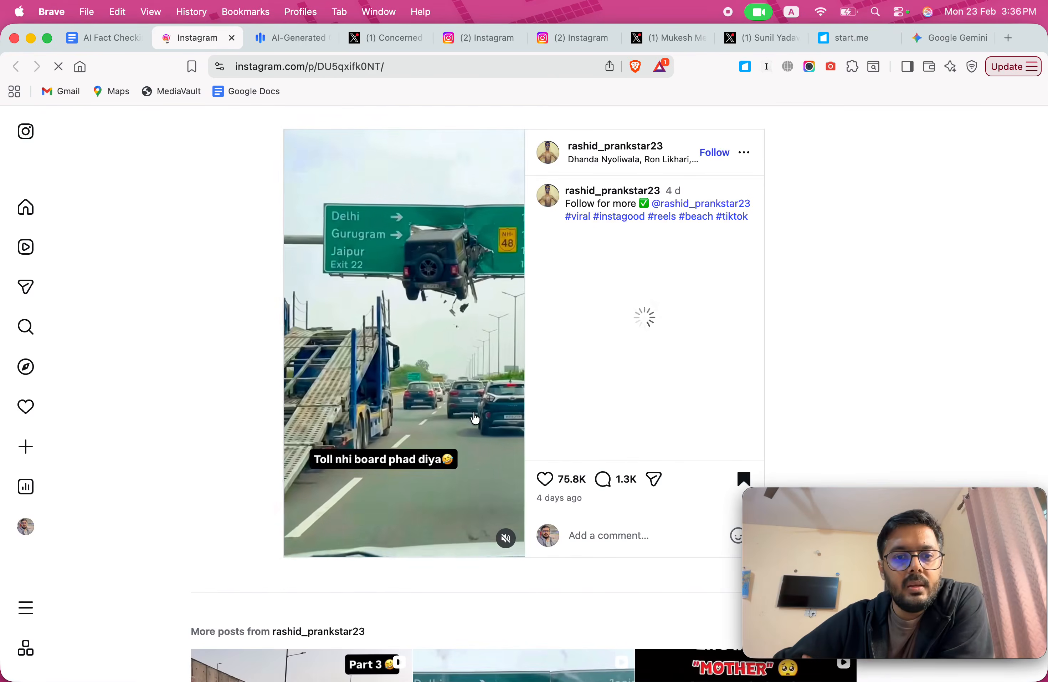
Play the Instagram reel muted and pause it on a frame showing the vehicle stuck in the highway sign
{"action": "left_click", "coordinate": [506, 538]}
{"action": "left_click", "coordinate": [454, 529]}
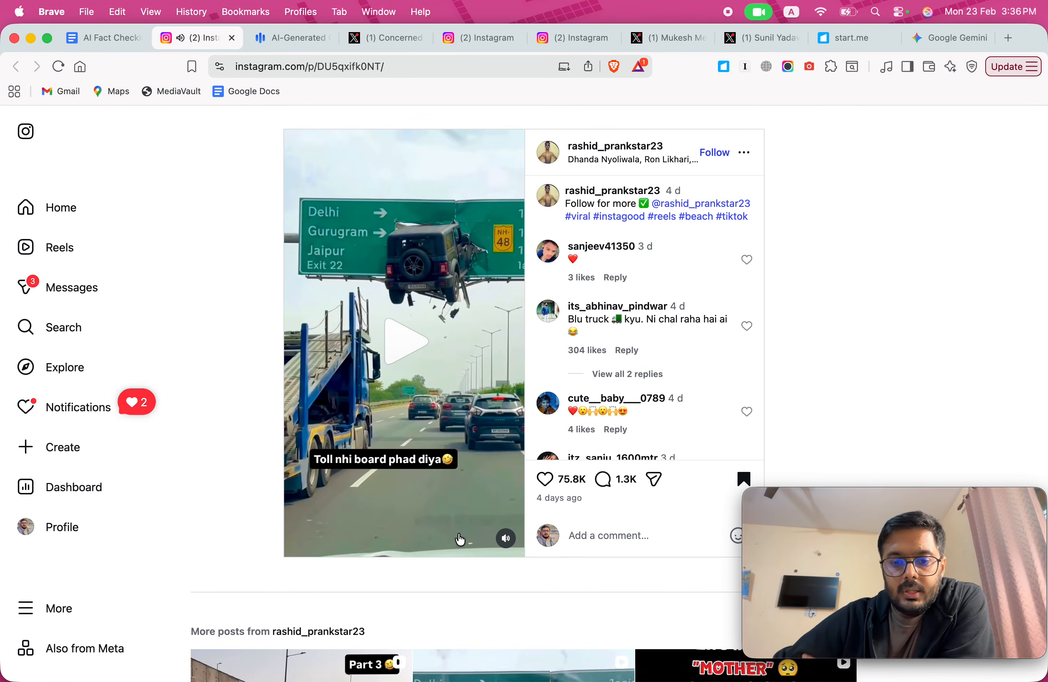
{"action": "left_click", "coordinate": [506, 537]}
{"action": "left_click", "coordinate": [367, 456]}
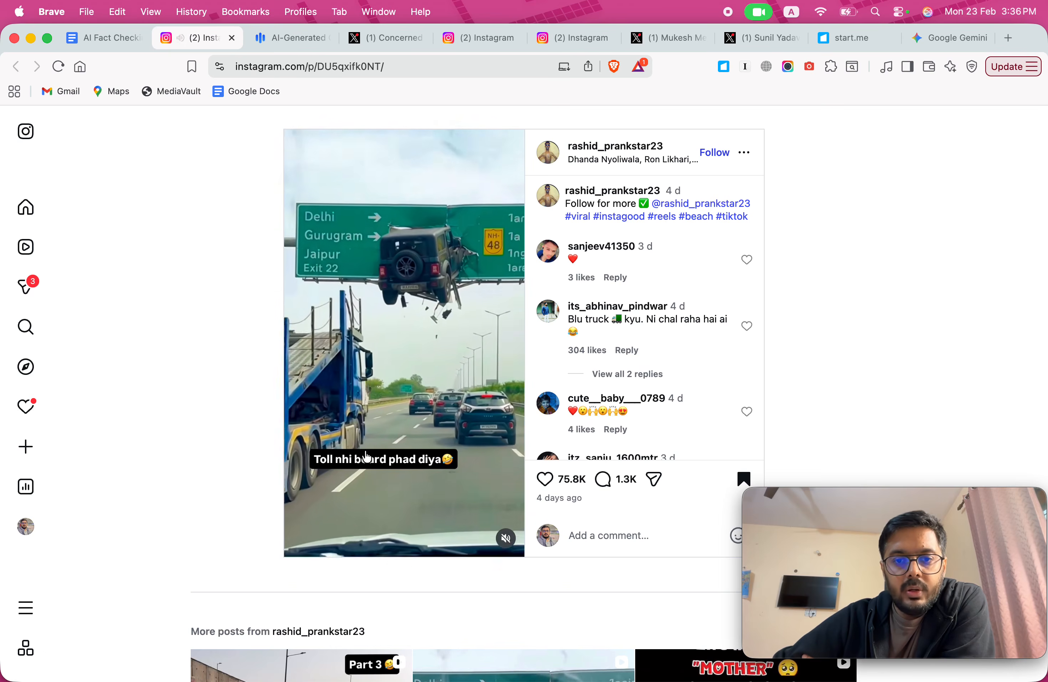
{"action": "left_click", "coordinate": [367, 456]}
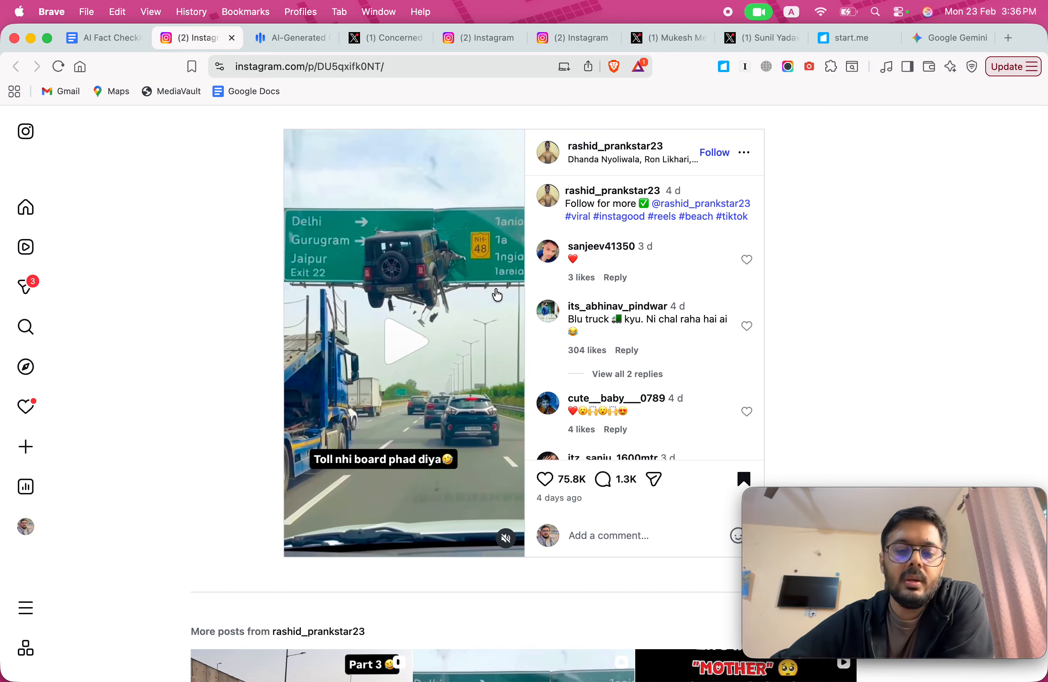
Resume the highway sign reel and pause it on the frame filmed from inside the car beside the window pillar
{"action": "left_click", "coordinate": [483, 414]}
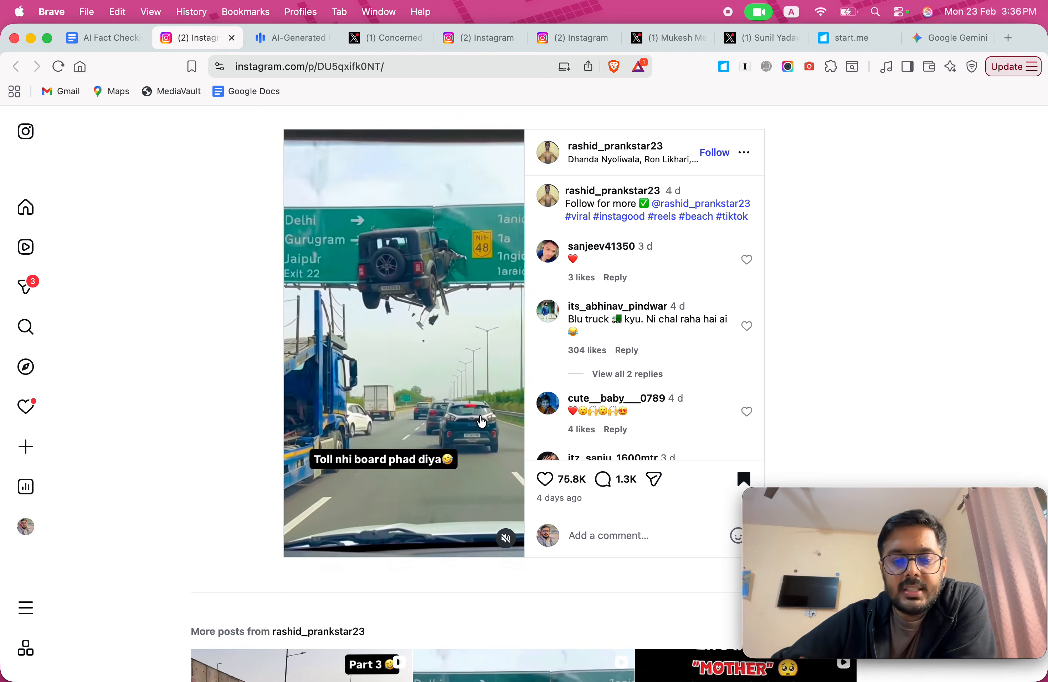
{"action": "left_click", "coordinate": [482, 471]}
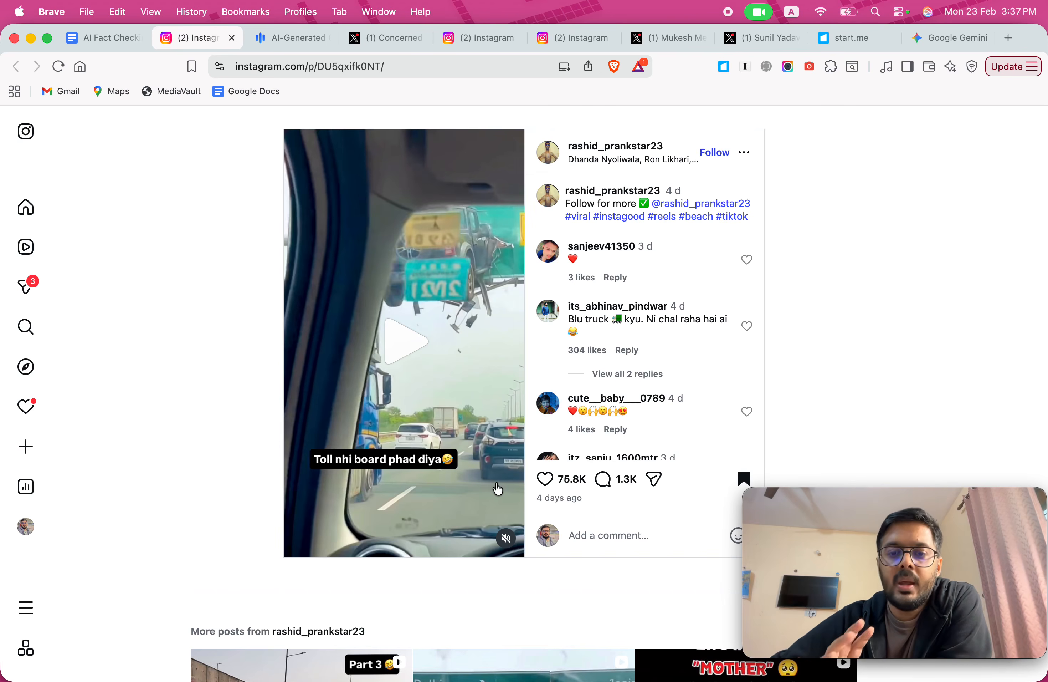
Open the X post linked under Distortions in the AI Fact Checking document, enlarge its stadium group selfie and close the photo's Preview window
{"action": "left_click", "coordinate": [102, 38]}
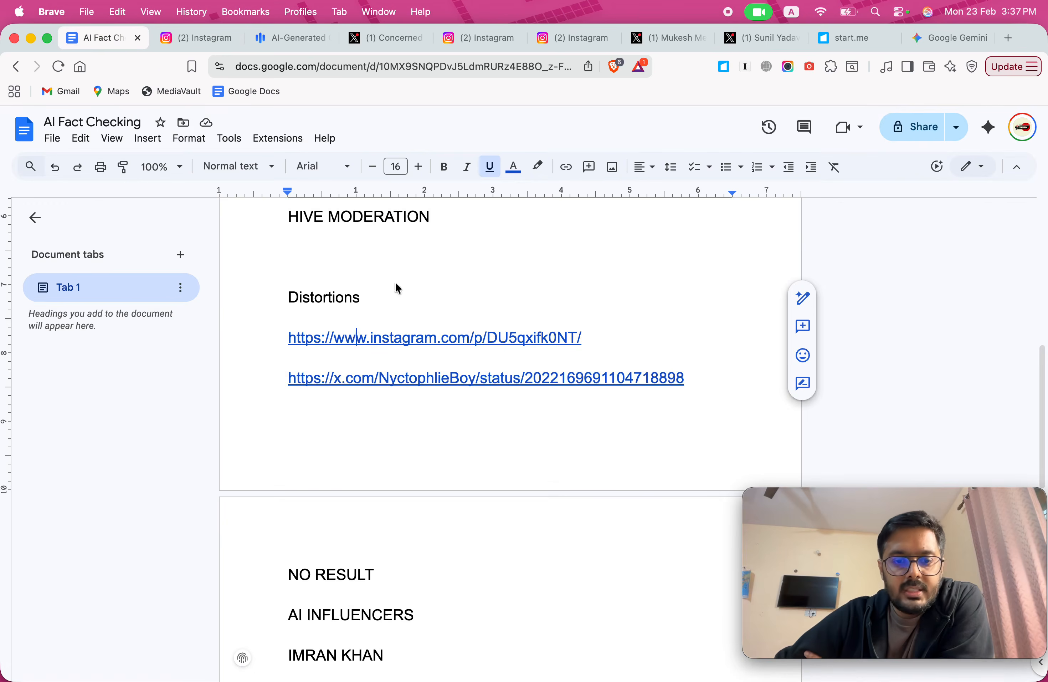
{"action": "left_click", "coordinate": [421, 378]}
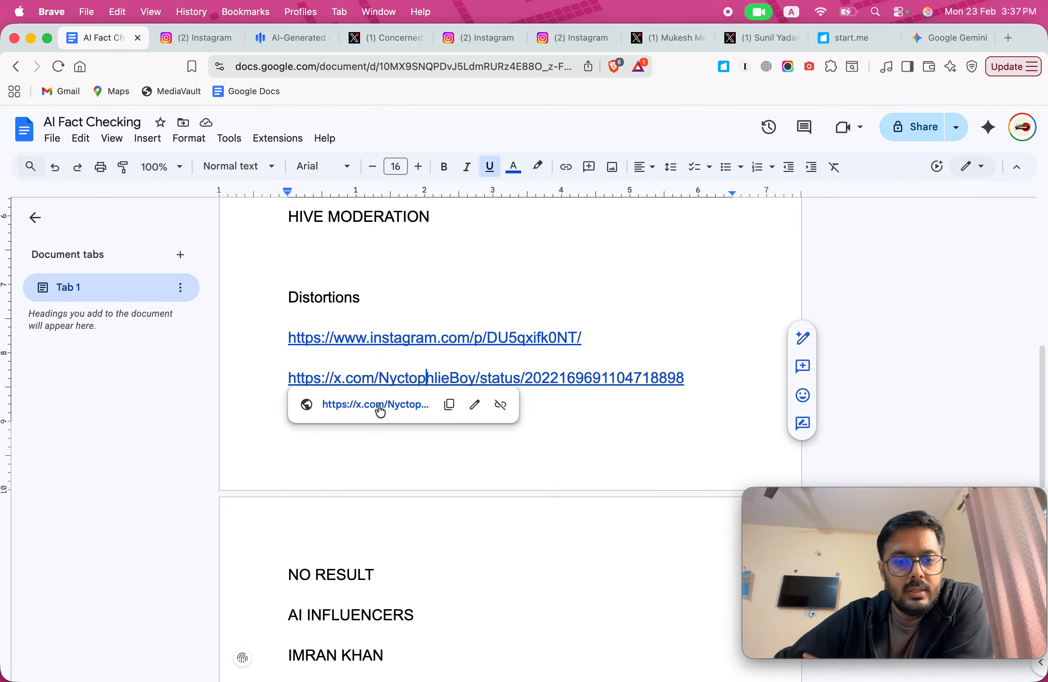
{"action": "left_click", "coordinate": [379, 410]}
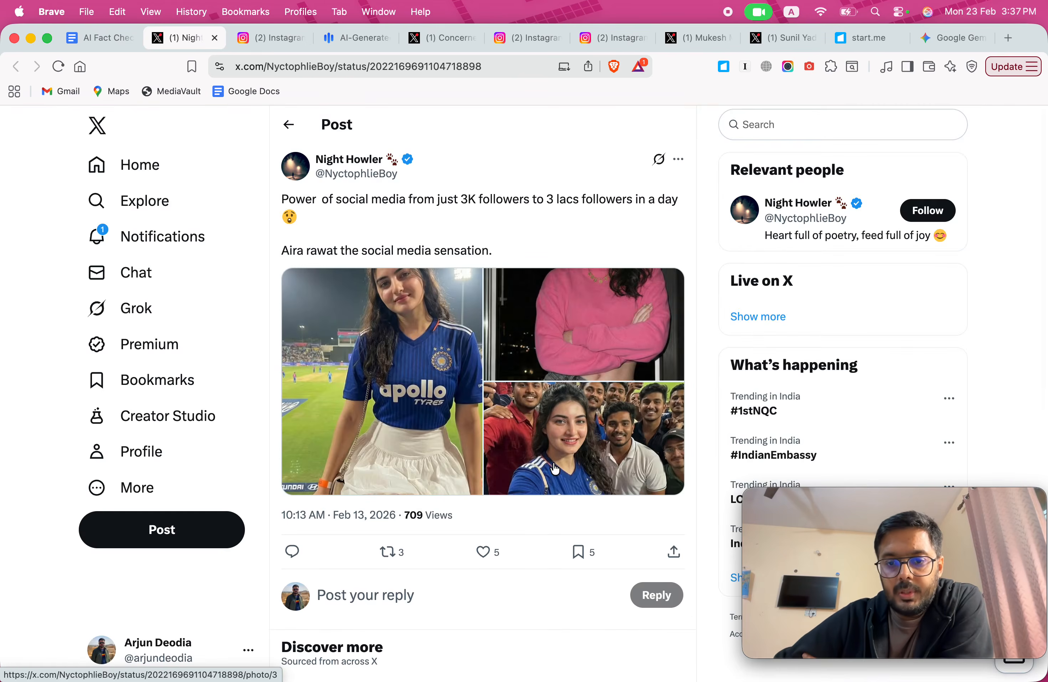
{"action": "left_click", "coordinate": [562, 437]}
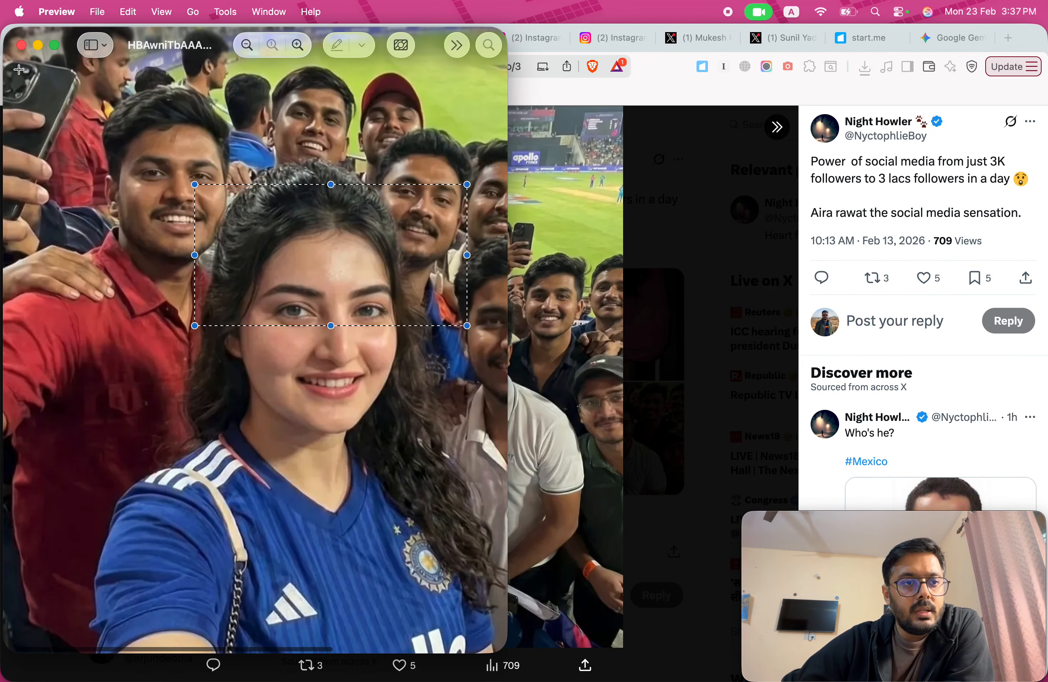
{"action": "left_click", "coordinate": [20, 46]}
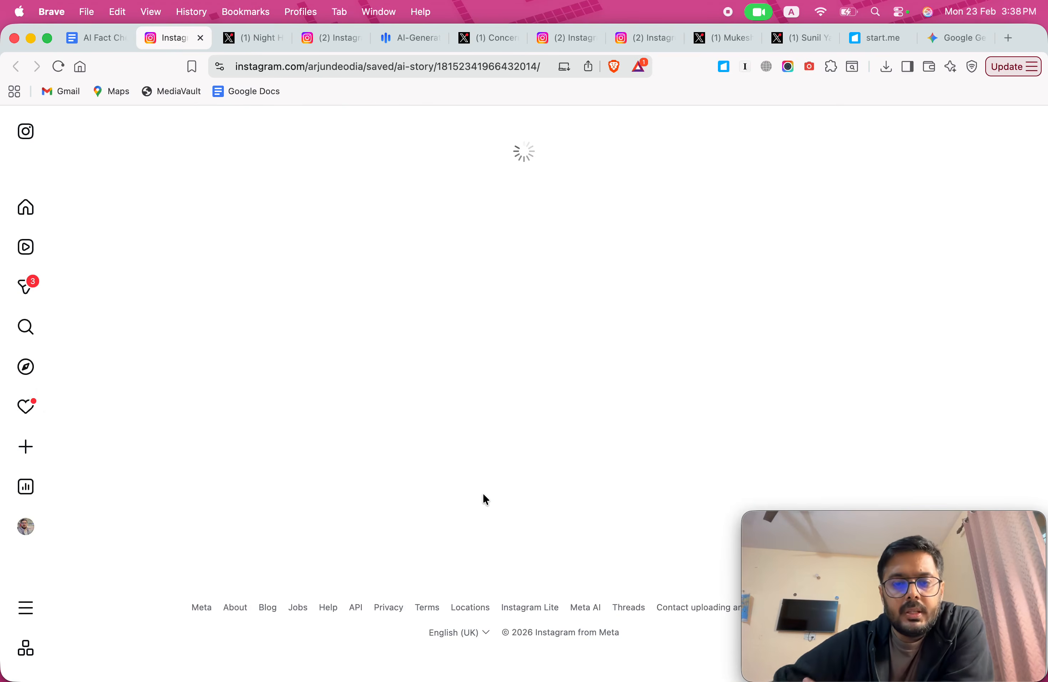
Browse the saved AI Story collection on Instagram and open the reel of the woman in the green top by a wooden door
{"action": "scroll", "coordinate": [729, 374], "scroll_direction": "down", "scroll_amount": 10}
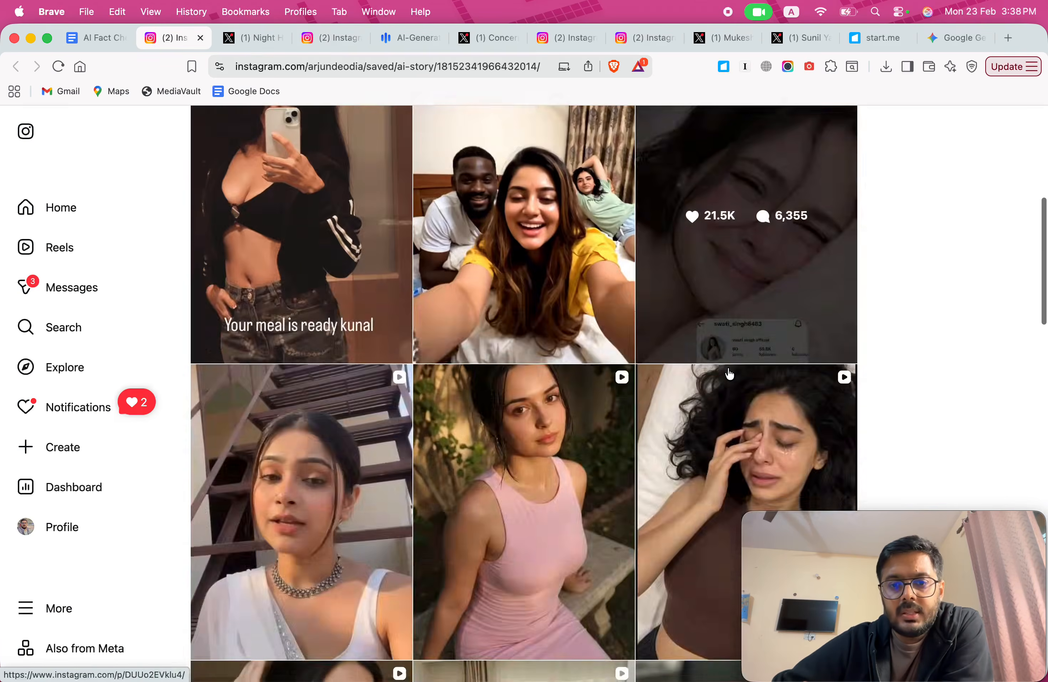
{"action": "scroll", "coordinate": [730, 374], "scroll_direction": "down", "scroll_amount": 10}
{"action": "scroll", "coordinate": [730, 374], "scroll_direction": "down", "scroll_amount": 4}
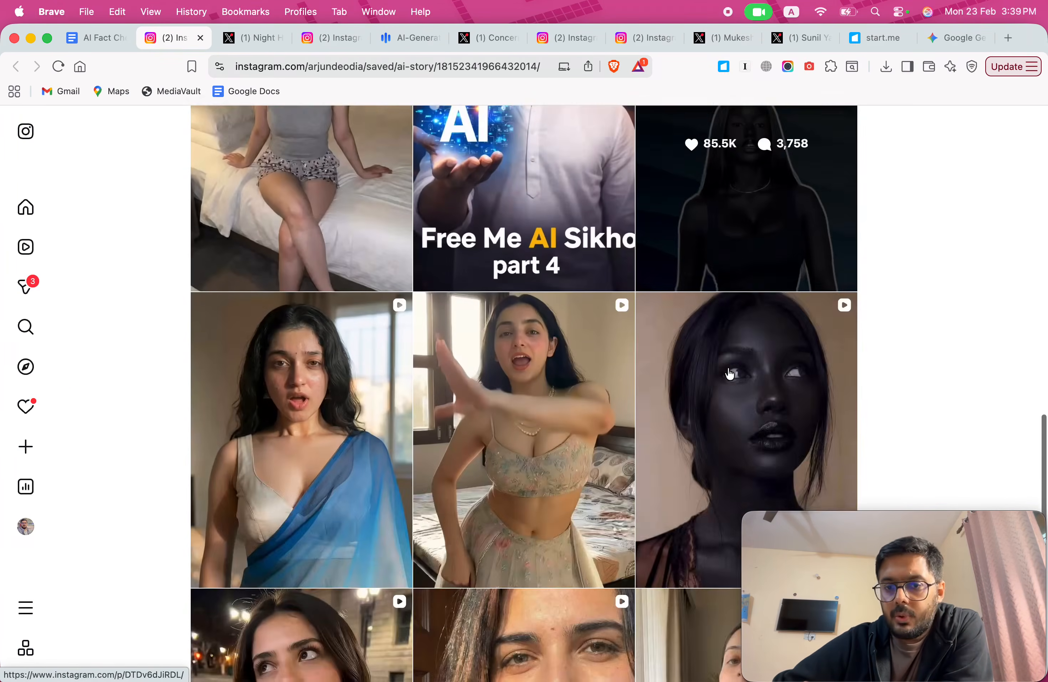
{"action": "scroll", "coordinate": [729, 374], "scroll_direction": "up", "scroll_amount": 5}
{"action": "scroll", "coordinate": [730, 374], "scroll_direction": "up", "scroll_amount": 15}
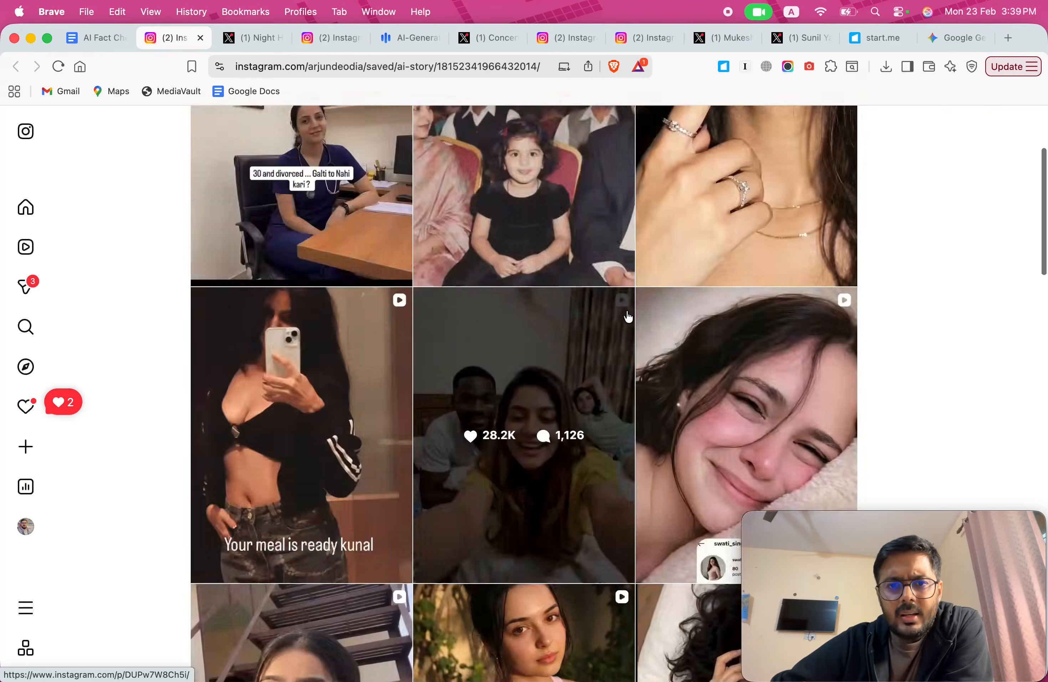
{"action": "scroll", "coordinate": [445, 487], "scroll_direction": "down", "scroll_amount": 8}
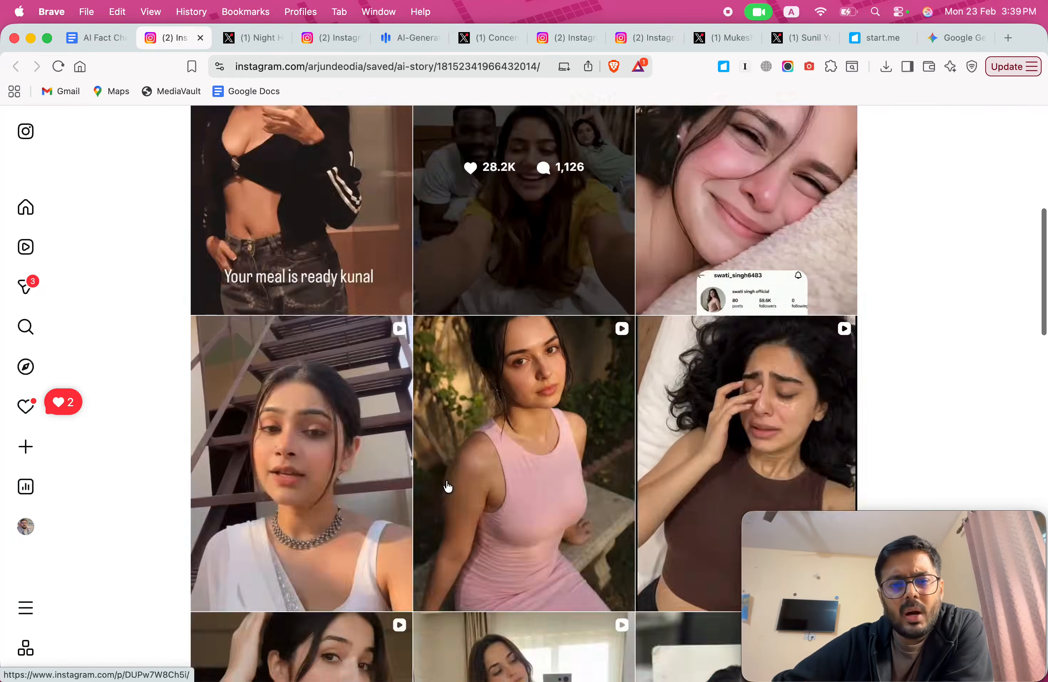
{"action": "scroll", "coordinate": [447, 486], "scroll_direction": "up", "scroll_amount": 6}
{"action": "scroll", "coordinate": [448, 486], "scroll_direction": "down", "scroll_amount": 15}
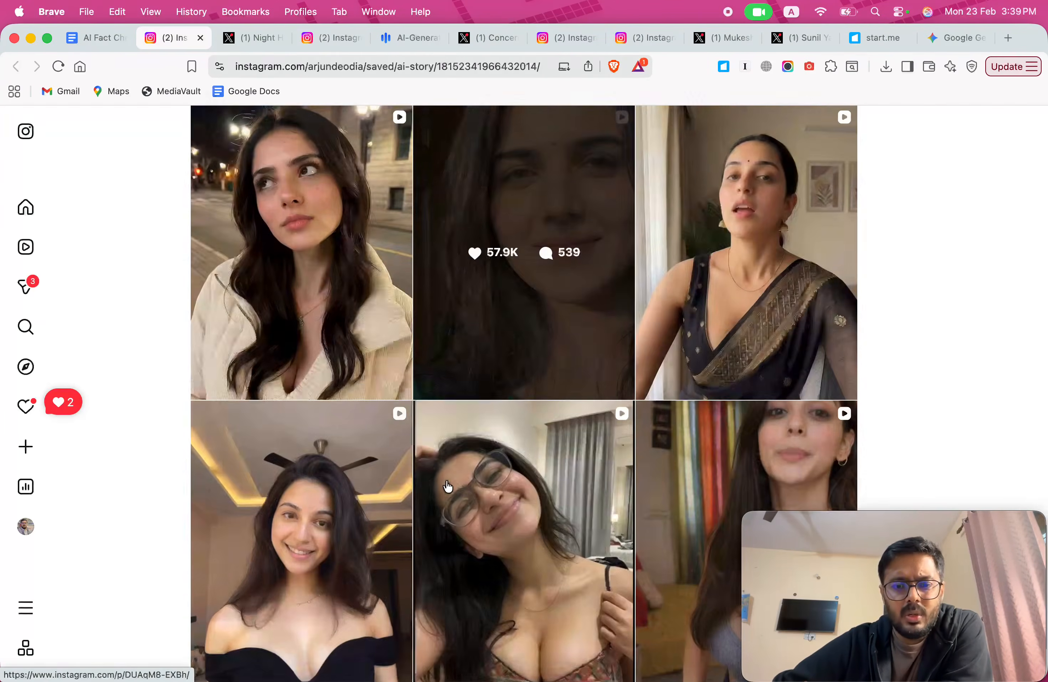
{"action": "left_click", "coordinate": [539, 314]}
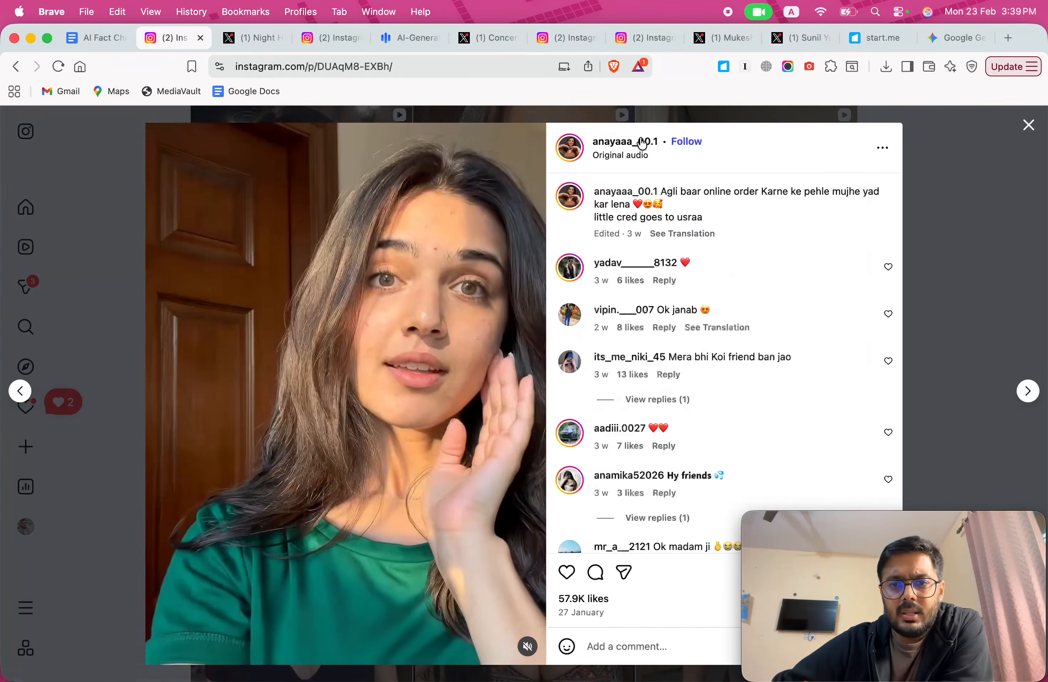
Go to the profile of the reel's account and open its night-time street reel of the woman in the cream jacket
{"action": "left_click", "coordinate": [621, 139]}
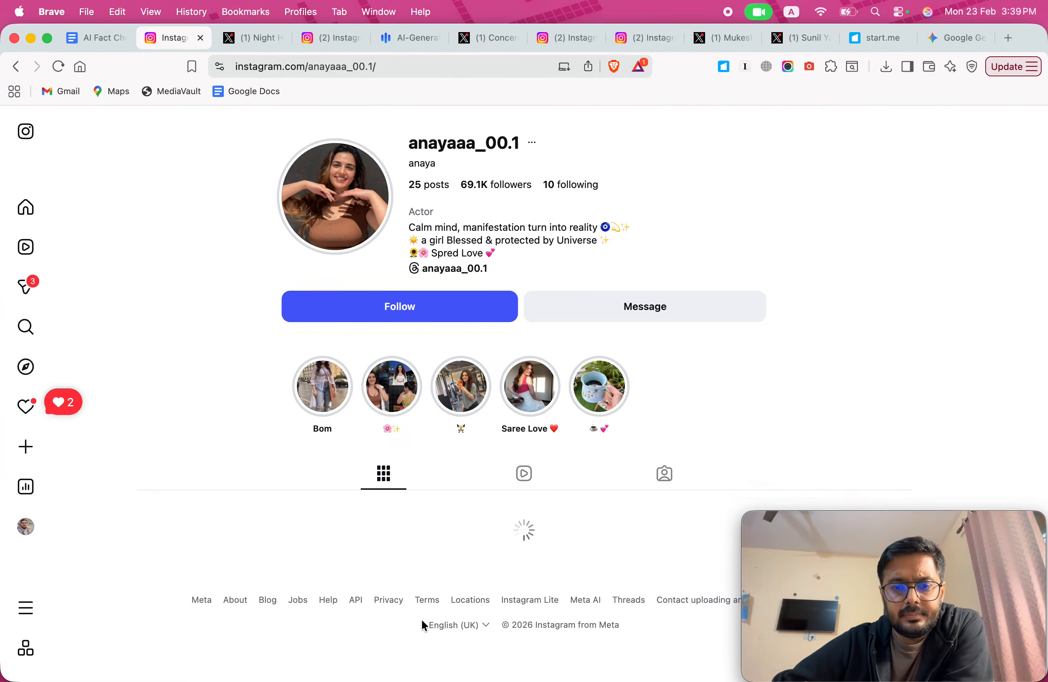
{"action": "scroll", "coordinate": [704, 324], "scroll_direction": "down", "scroll_amount": 5}
{"action": "left_click", "coordinate": [428, 368]}
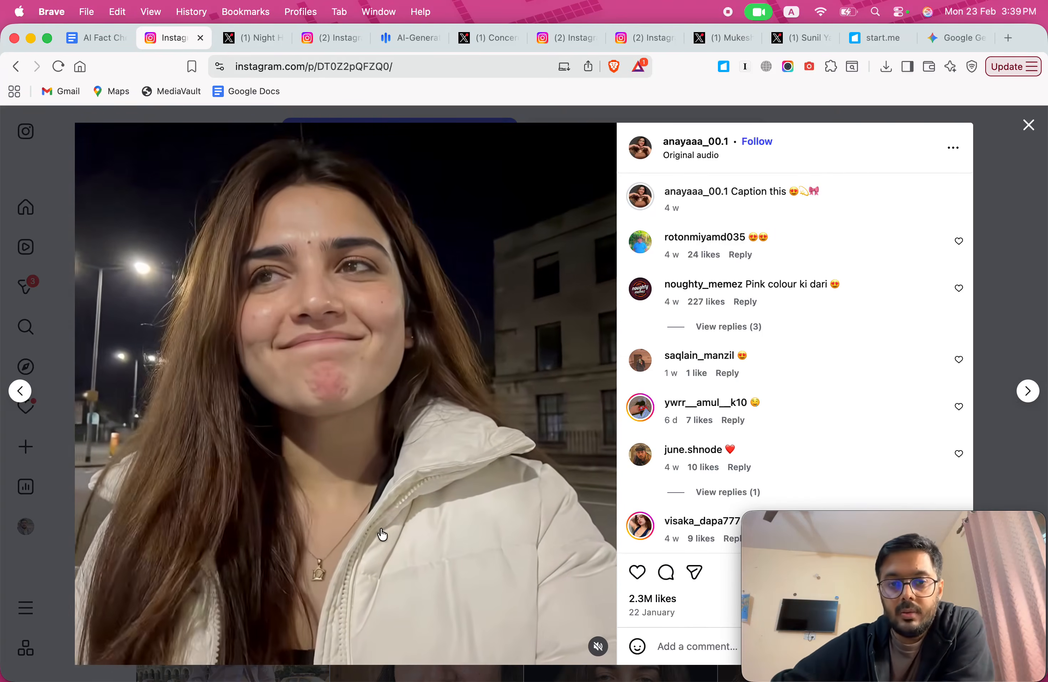
Read through the viewer comments on the night-time street reel
{"action": "scroll", "coordinate": [768, 428], "scroll_direction": "down", "scroll_amount": 10}
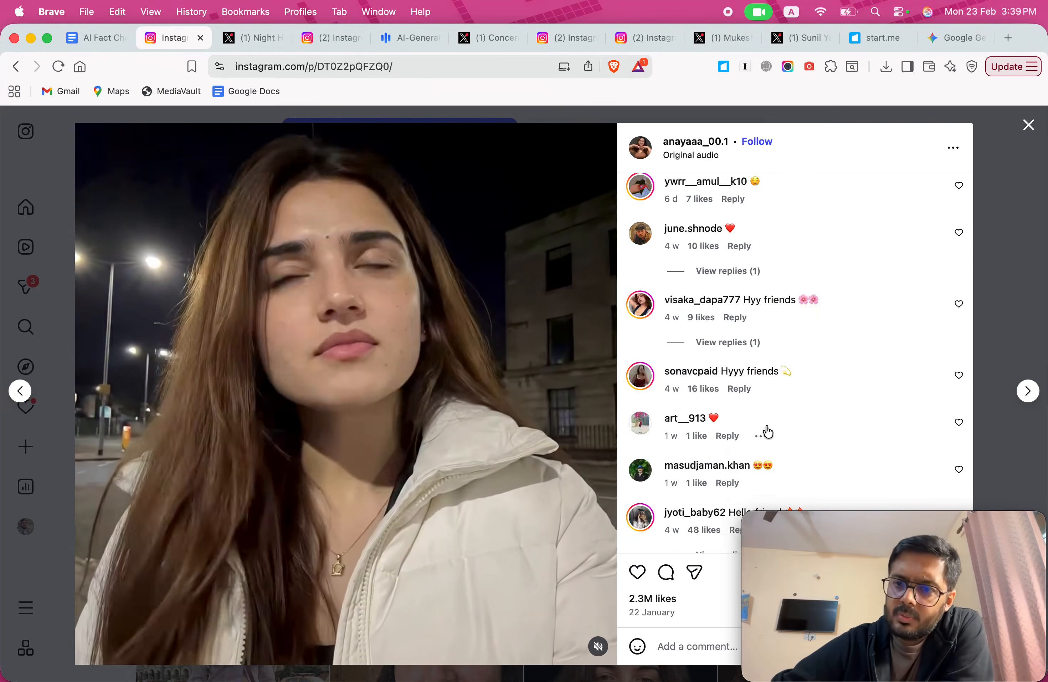
{"action": "scroll", "coordinate": [768, 432], "scroll_direction": "down", "scroll_amount": 2}
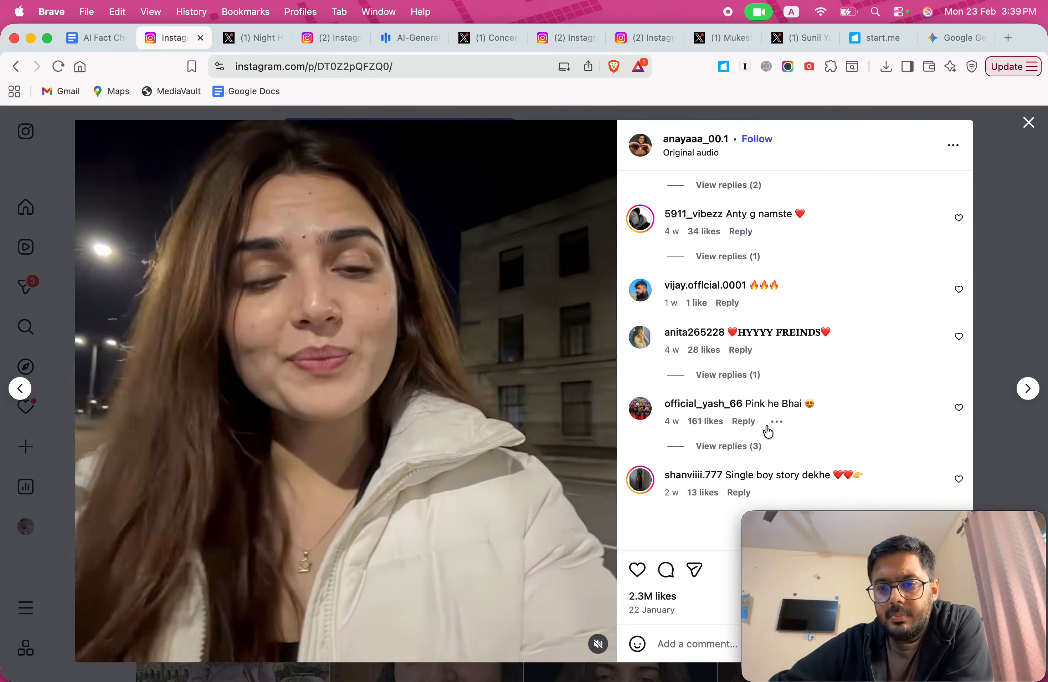
{"action": "scroll", "coordinate": [807, 382], "scroll_direction": "up", "scroll_amount": 15}
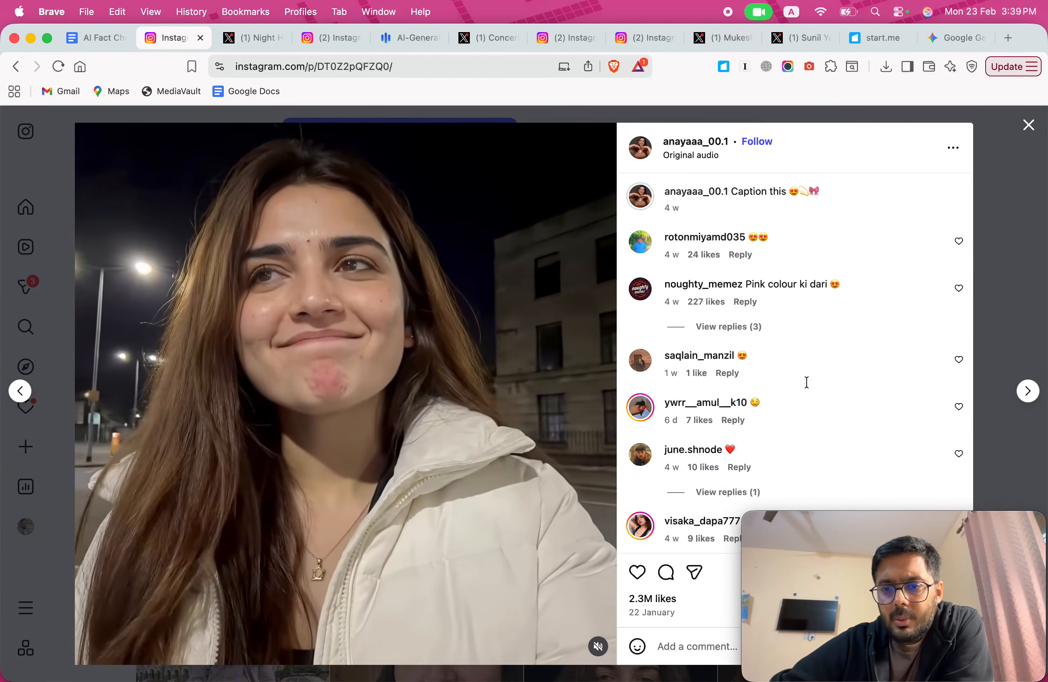
{"action": "scroll", "coordinate": [807, 380], "scroll_direction": "down", "scroll_amount": 3}
{"action": "scroll", "coordinate": [807, 381], "scroll_direction": "up", "scroll_amount": 3}
{"action": "scroll", "coordinate": [807, 380], "scroll_direction": "down", "scroll_amount": 2}
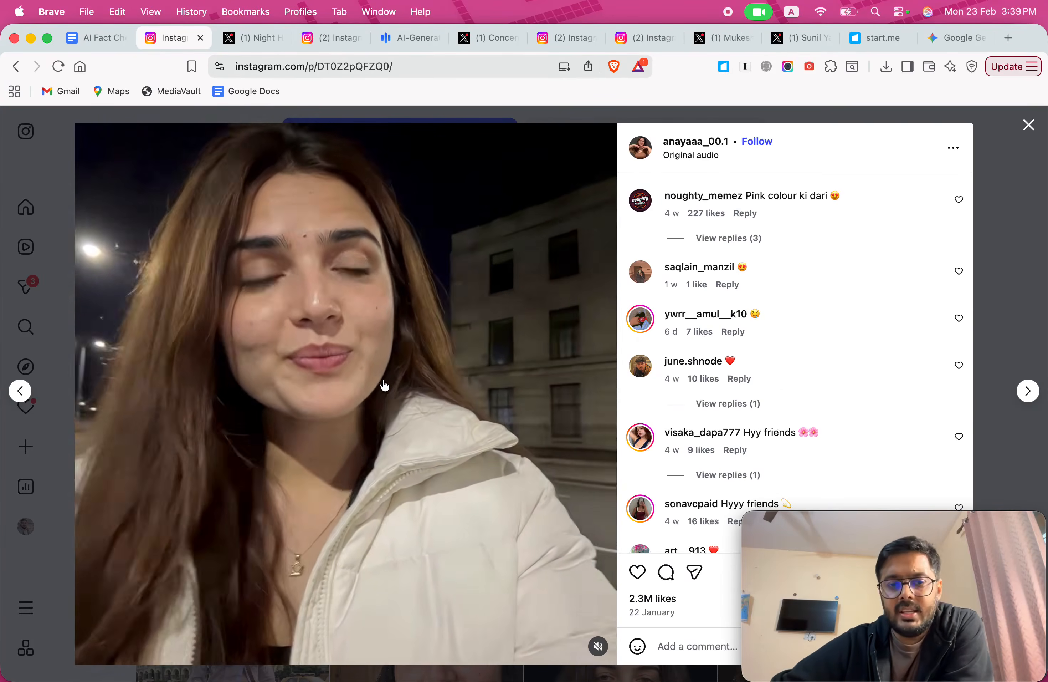
Pause the reel to examine the woman's face, resume playback and read further down the comments
{"action": "left_click", "coordinate": [385, 385]}
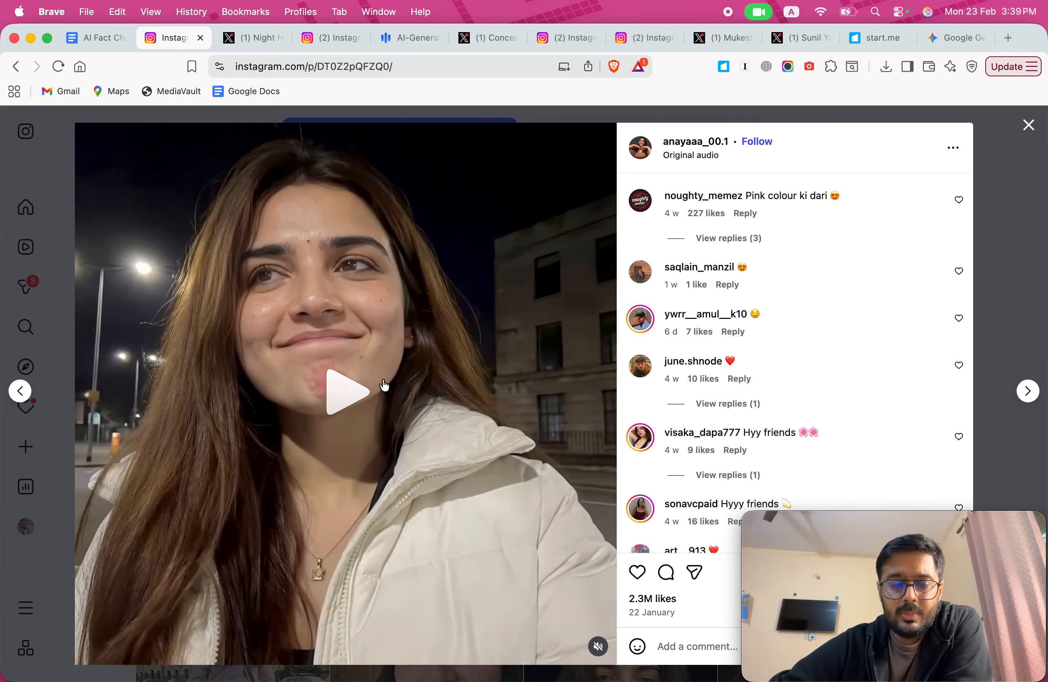
{"action": "left_click", "coordinate": [411, 503]}
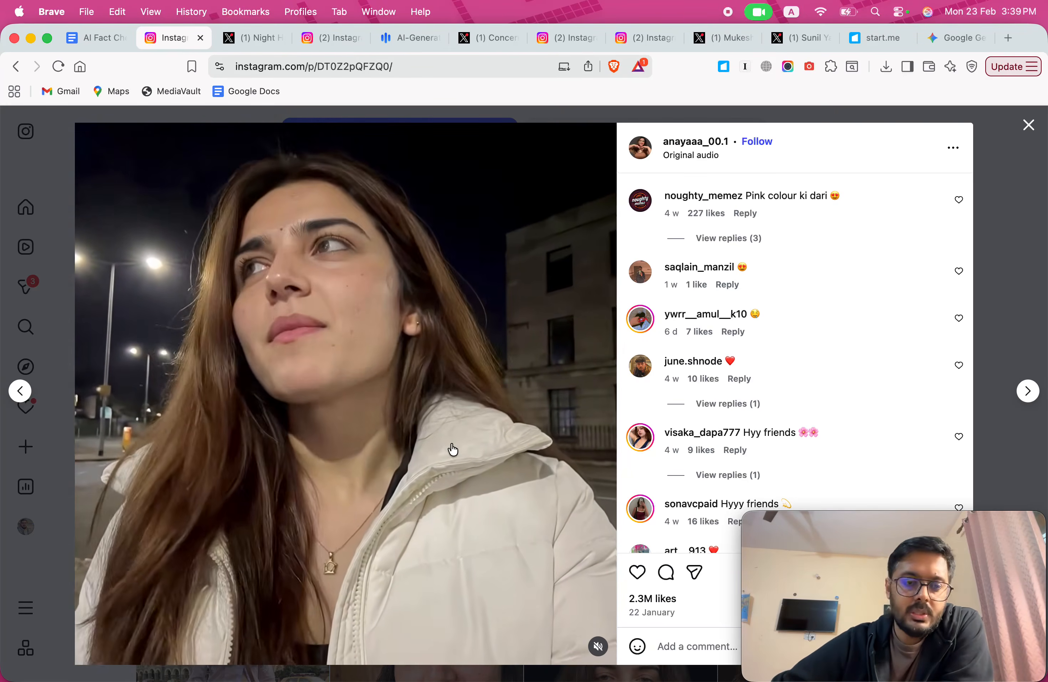
{"action": "scroll", "coordinate": [792, 341], "scroll_direction": "down", "scroll_amount": 3}
{"action": "scroll", "coordinate": [792, 342], "scroll_direction": "down", "scroll_amount": 3}
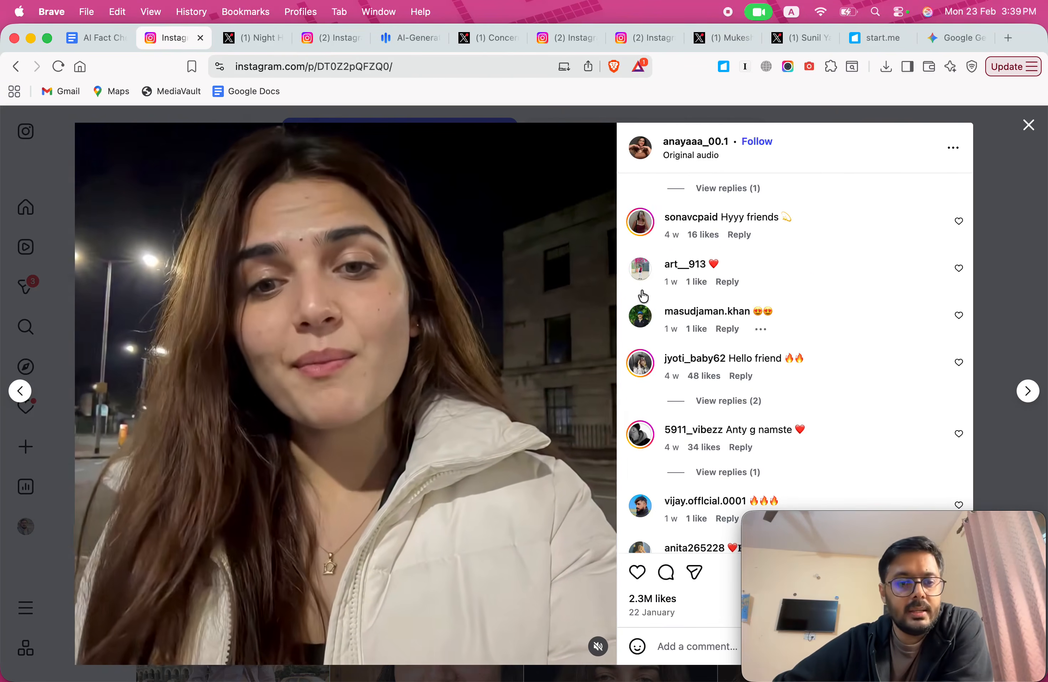
Open the X post linked under IMRAN KHAN in the AI Fact Checking document and view its wheelchair photo enlarged before closing the viewer
{"action": "key", "text": "ctrl+shift+Tab"}
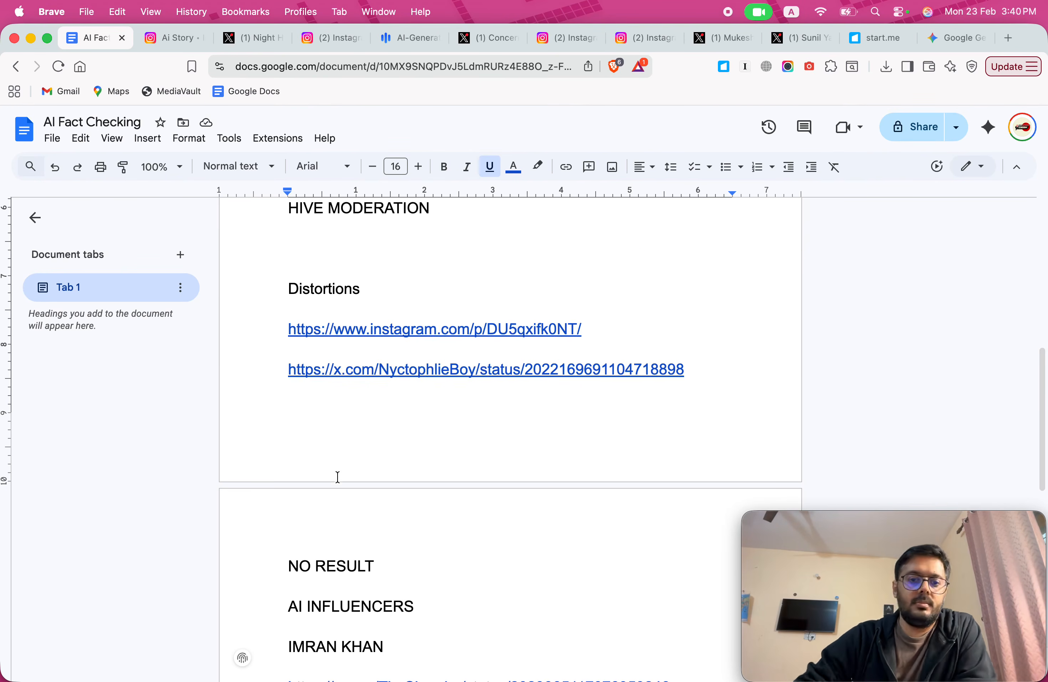
{"action": "scroll", "coordinate": [457, 447], "scroll_direction": "down", "scroll_amount": 5}
{"action": "scroll", "coordinate": [457, 448], "scroll_direction": "up", "scroll_amount": 1}
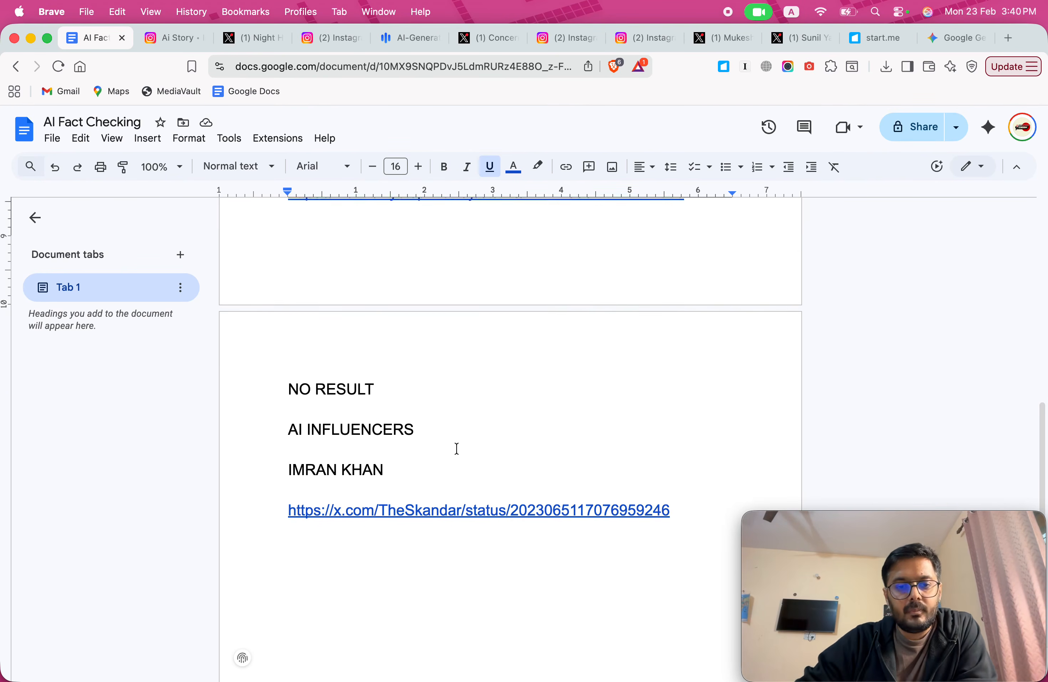
{"action": "scroll", "coordinate": [457, 448], "scroll_direction": "down", "scroll_amount": 2}
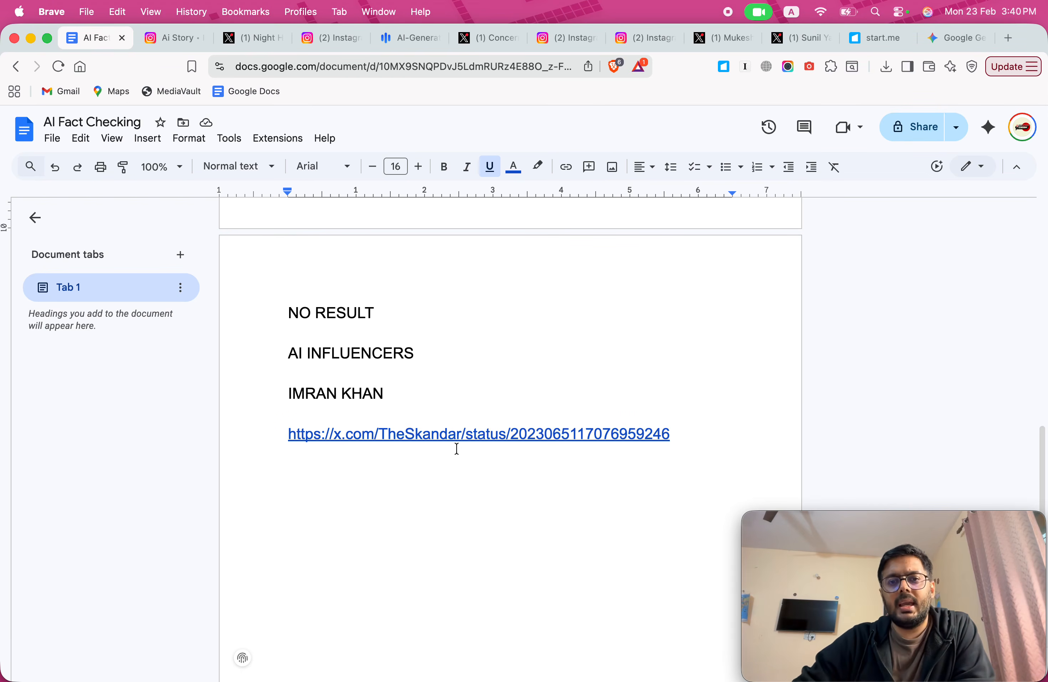
{"action": "left_click", "coordinate": [448, 436]}
{"action": "left_click", "coordinate": [378, 460]}
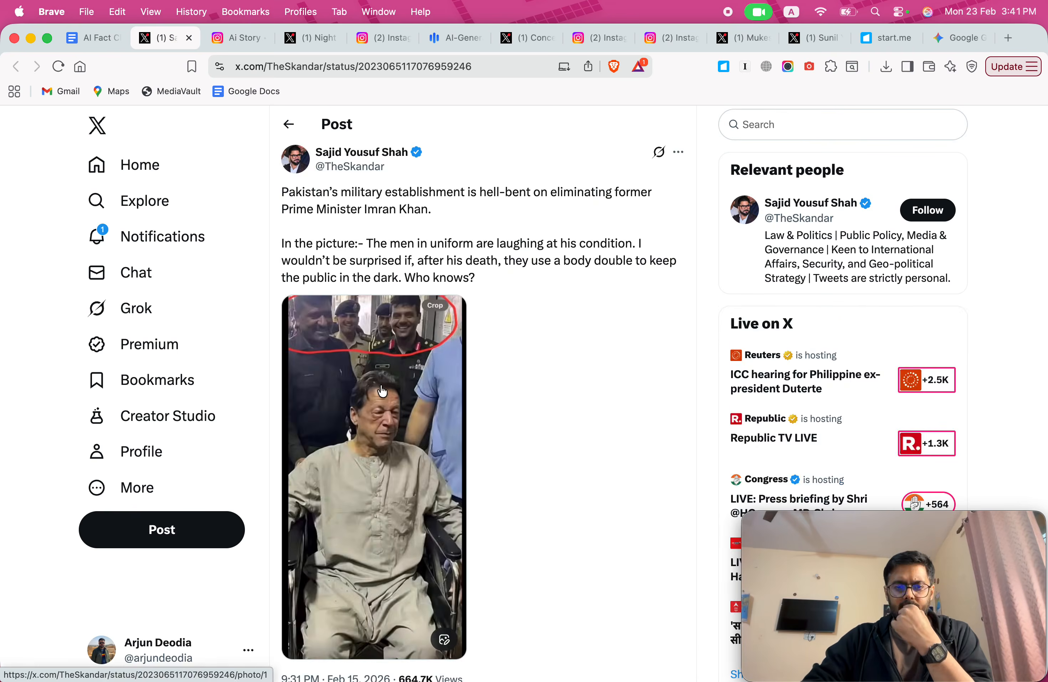
{"action": "left_click", "coordinate": [382, 391]}
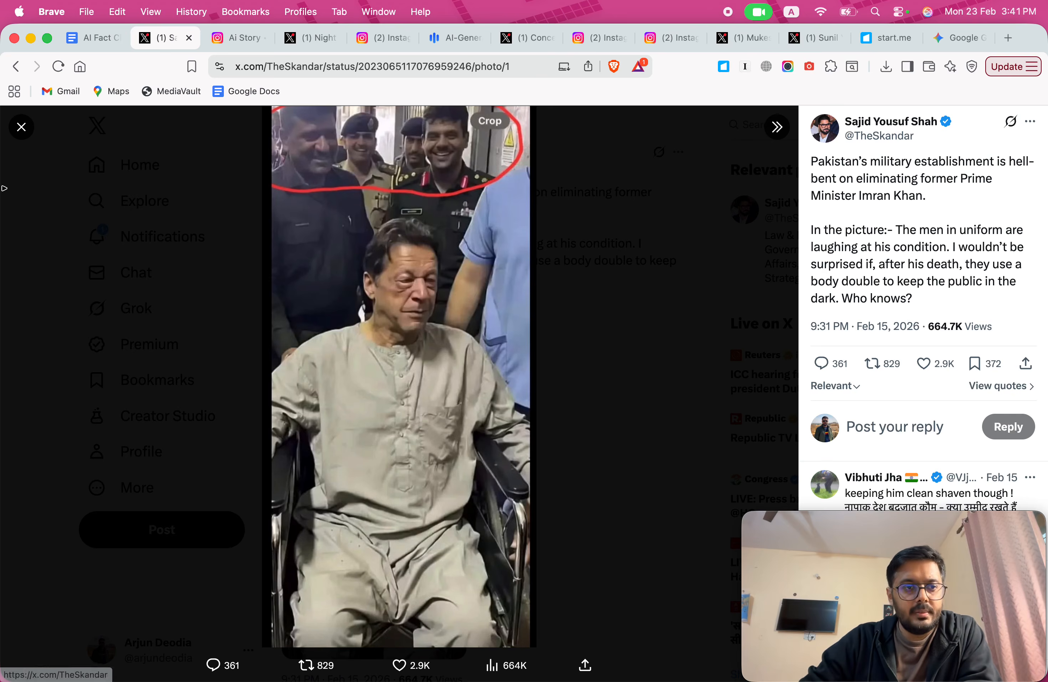
{"action": "left_click", "coordinate": [22, 129]}
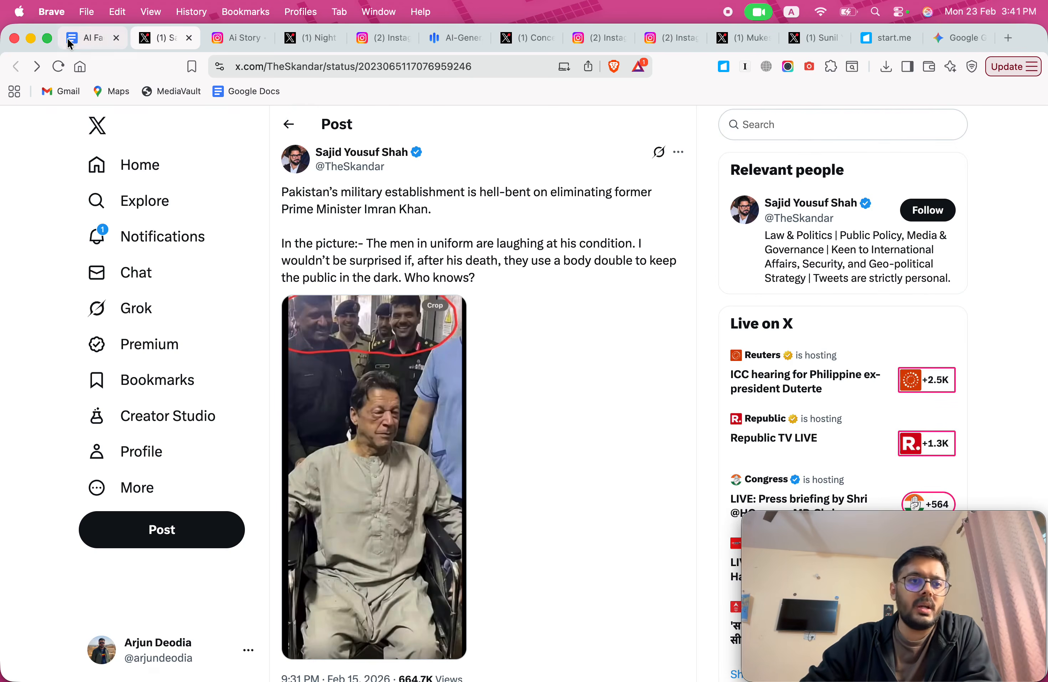
Return to the AI Fact Checking document and review its Distortions and NO RESULT sections
{"action": "left_click", "coordinate": [91, 36]}
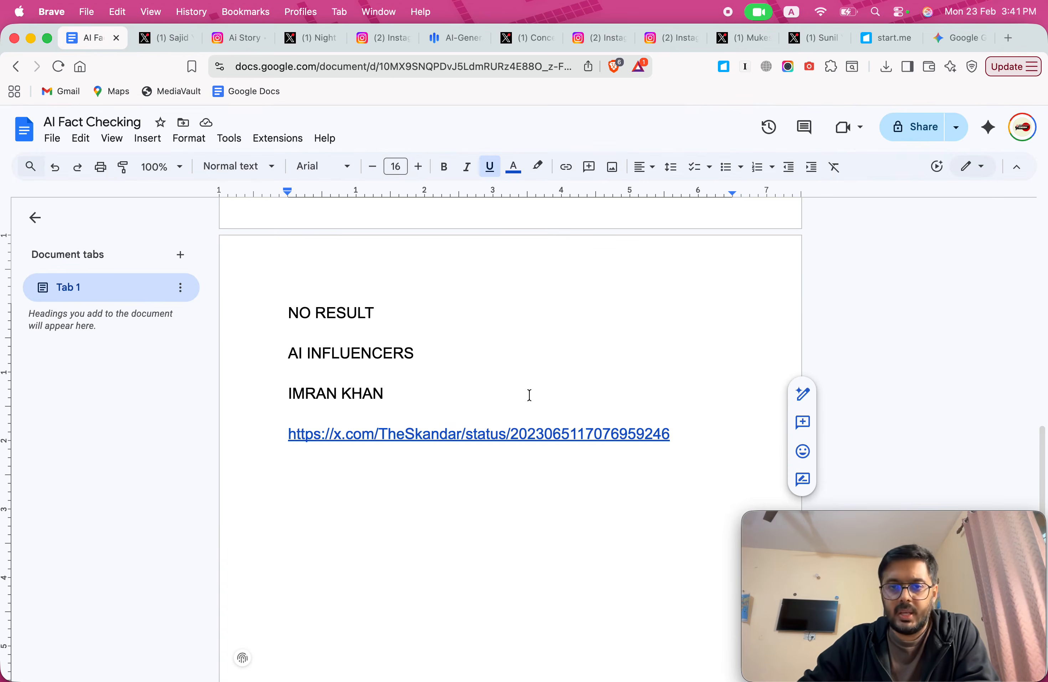
{"action": "scroll", "coordinate": [529, 394], "scroll_direction": "up", "scroll_amount": 3}
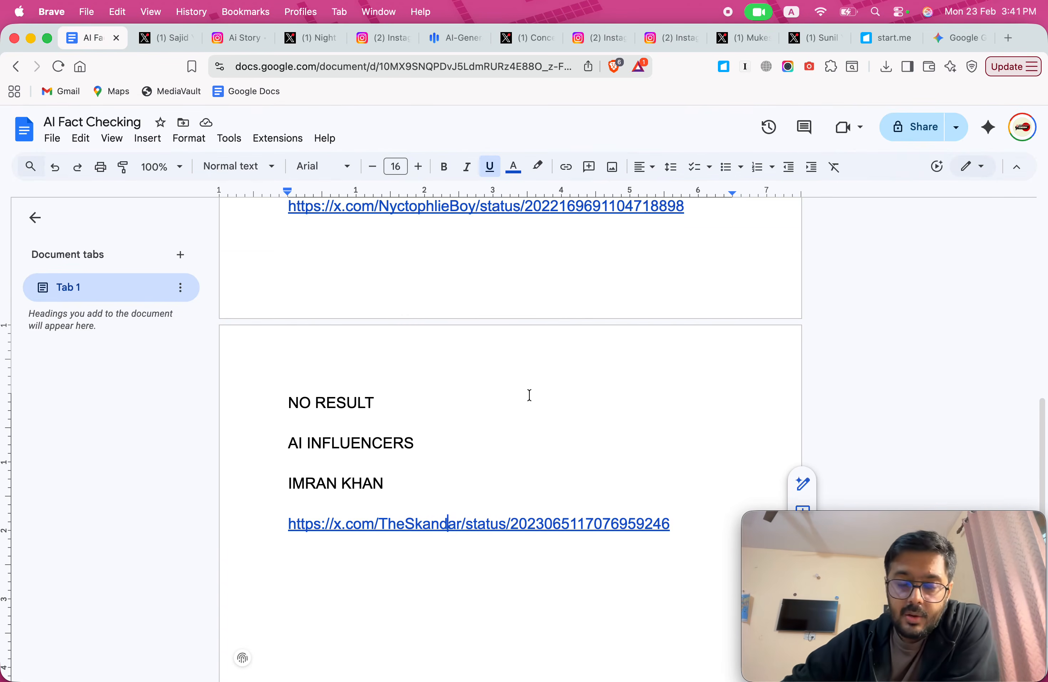
{"action": "scroll", "coordinate": [529, 394], "scroll_direction": "up", "scroll_amount": 3}
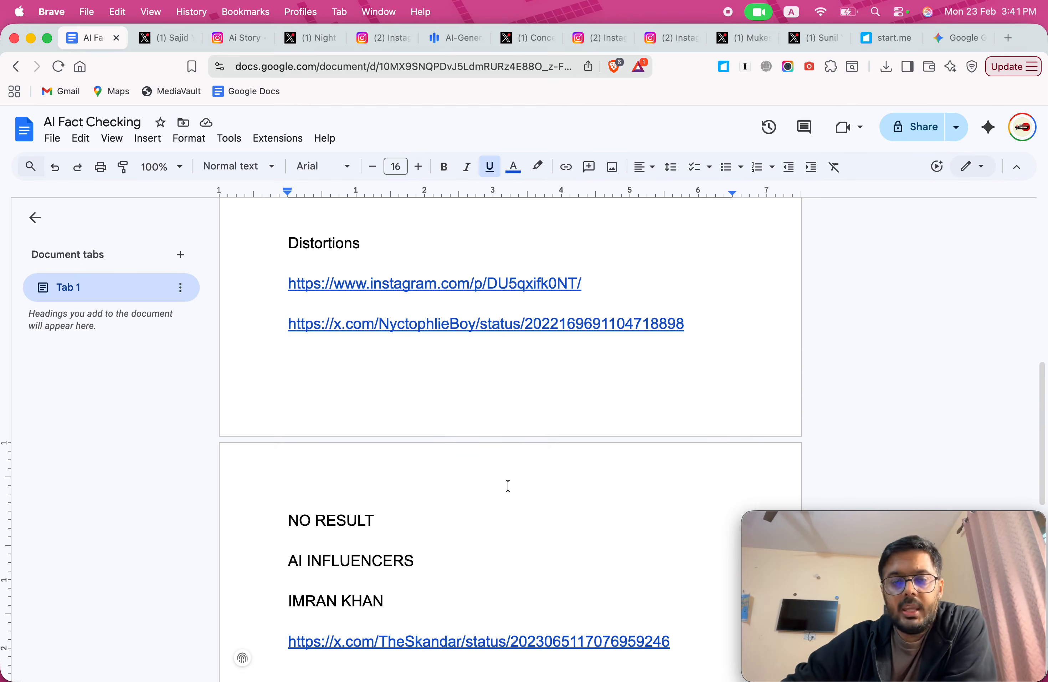
{"action": "scroll", "coordinate": [508, 486], "scroll_direction": "down", "scroll_amount": 3}
{"action": "scroll", "coordinate": [508, 486], "scroll_direction": "up", "scroll_amount": 2}
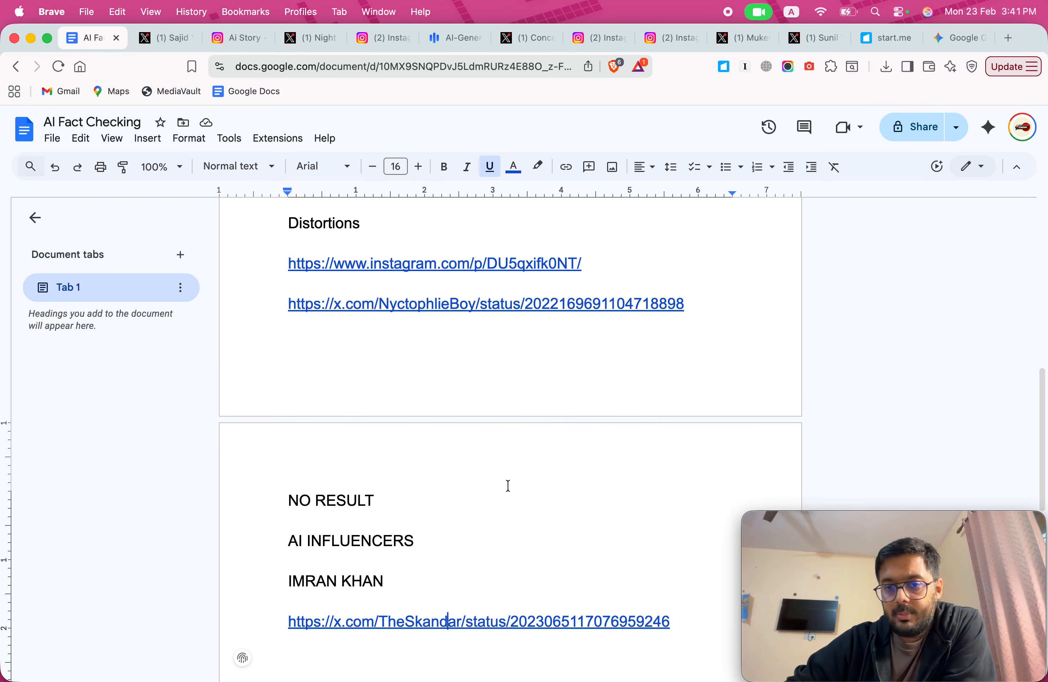
{"action": "scroll", "coordinate": [508, 486], "scroll_direction": "up", "scroll_amount": 1}
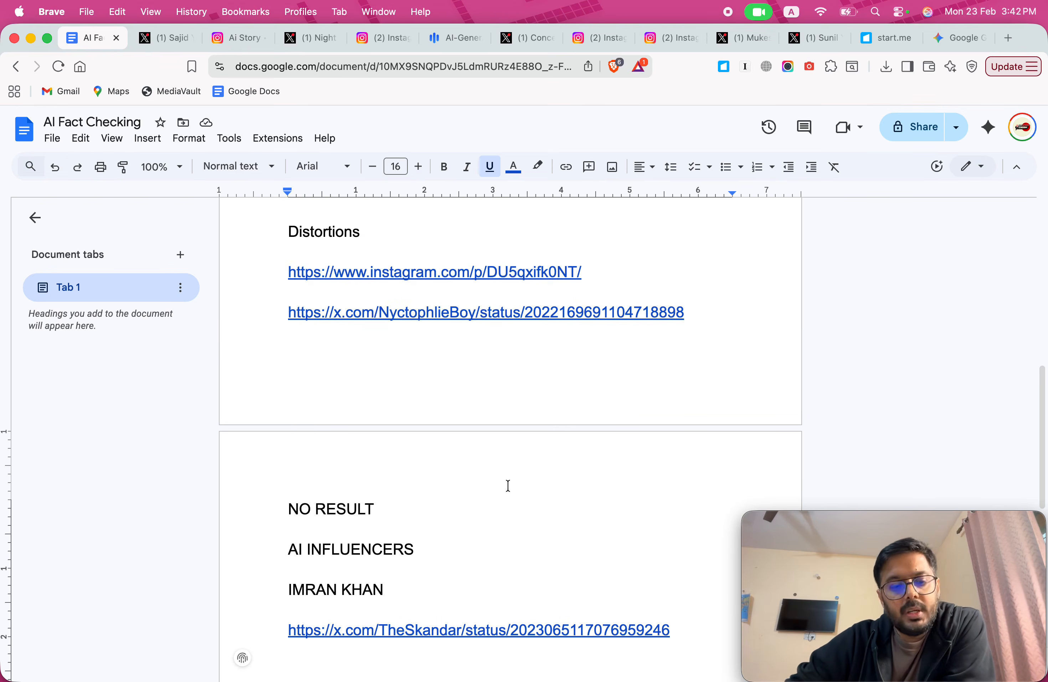
{"action": "scroll", "coordinate": [508, 485], "scroll_direction": "down", "scroll_amount": 2}
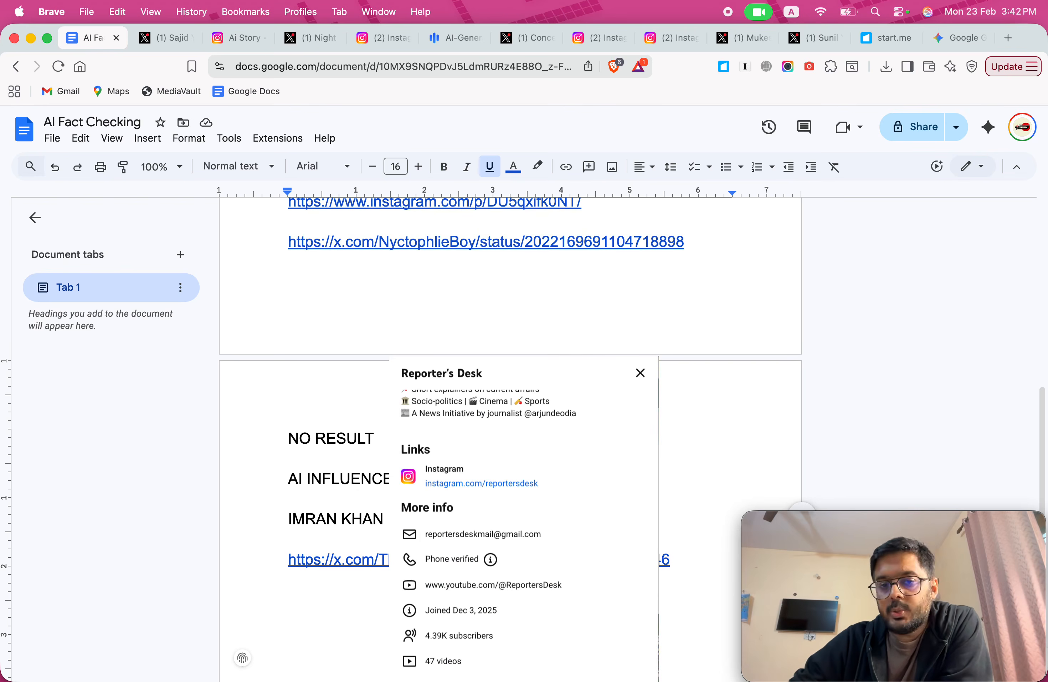
{"action": "scroll", "coordinate": [510, 398], "scroll_direction": "up", "scroll_amount": 3}
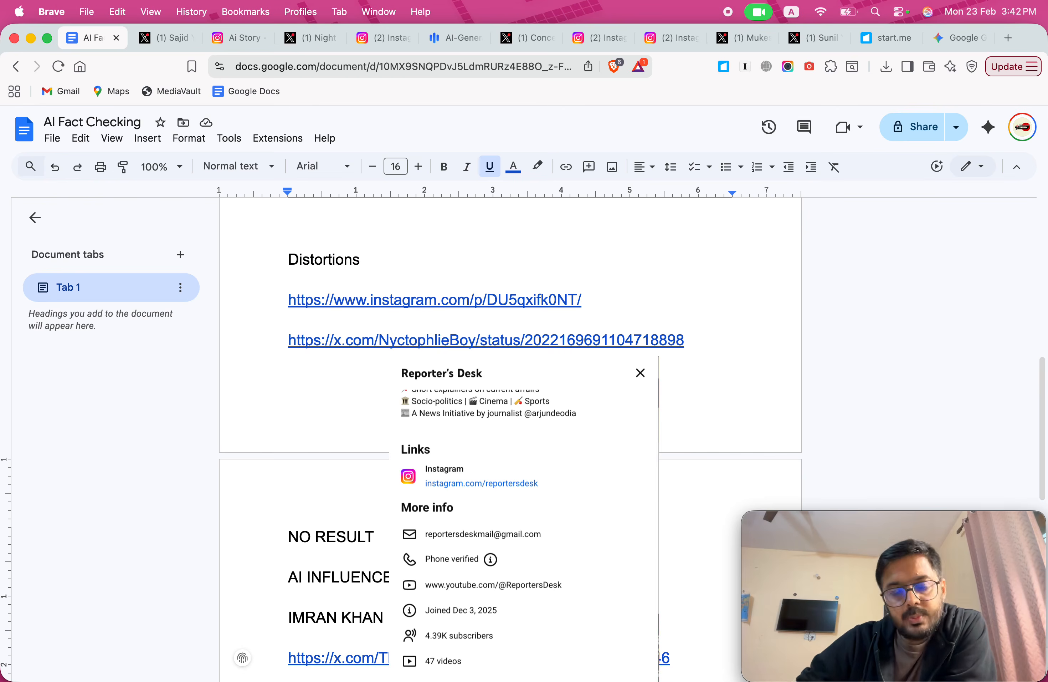
Review the document's earlier sections from Distortions and HIVE MODERATION back to SYNTH ID
{"action": "scroll", "coordinate": [508, 485], "scroll_direction": "up", "scroll_amount": 5}
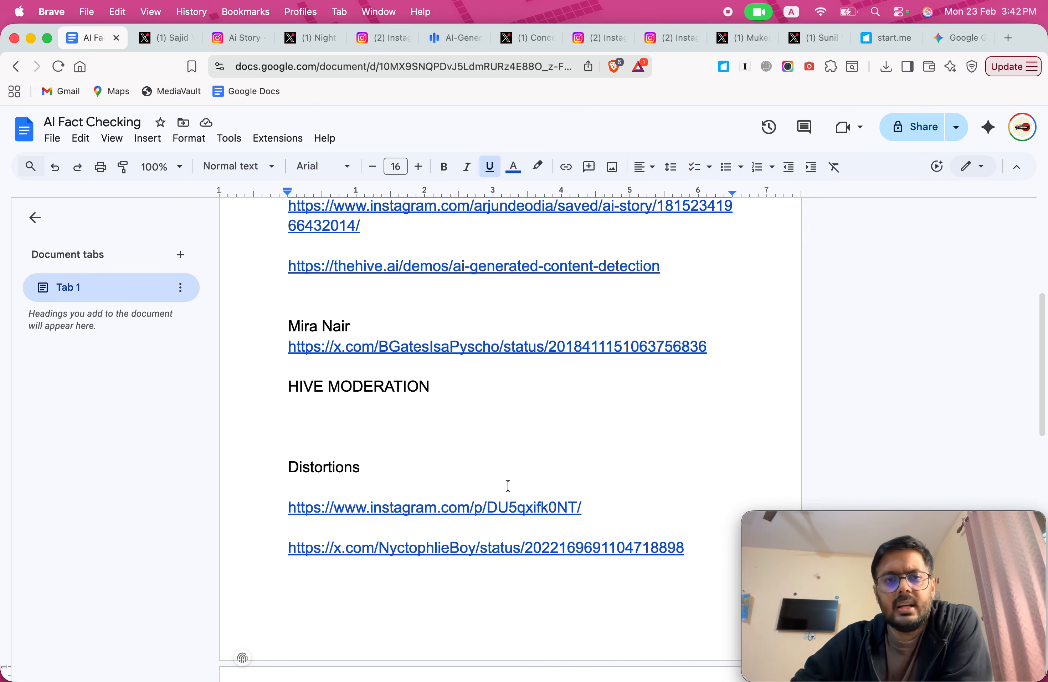
{"action": "scroll", "coordinate": [508, 485], "scroll_direction": "up", "scroll_amount": 3}
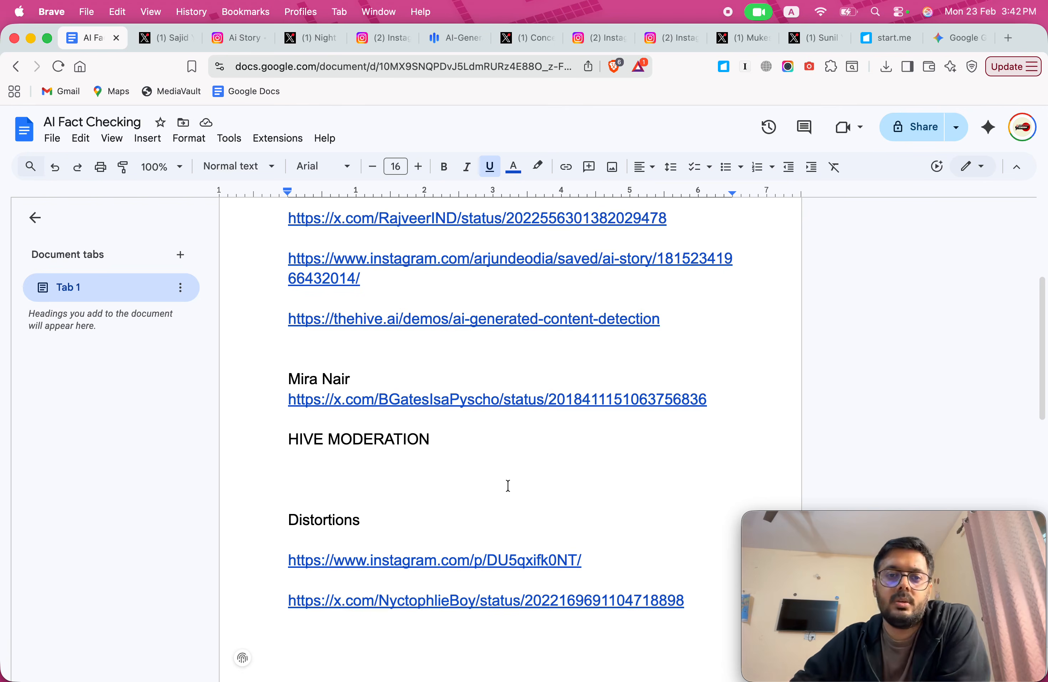
{"action": "scroll", "coordinate": [508, 485], "scroll_direction": "up", "scroll_amount": 10}
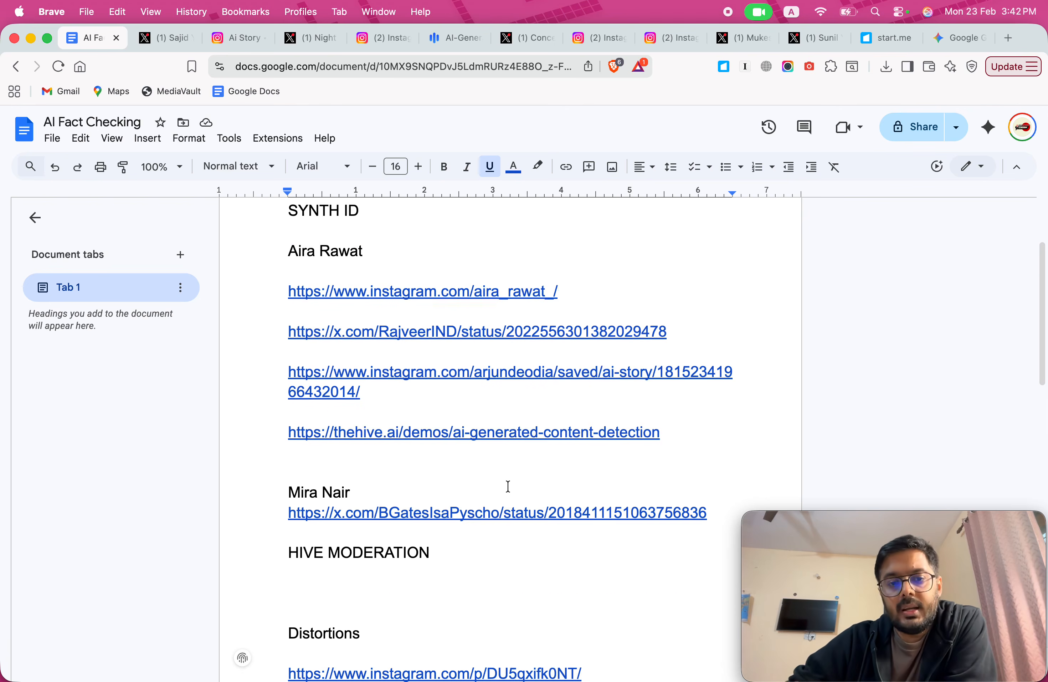
{"action": "scroll", "coordinate": [508, 485], "scroll_direction": "down", "scroll_amount": 5}
{"action": "scroll", "coordinate": [508, 486], "scroll_direction": "up", "scroll_amount": 2}
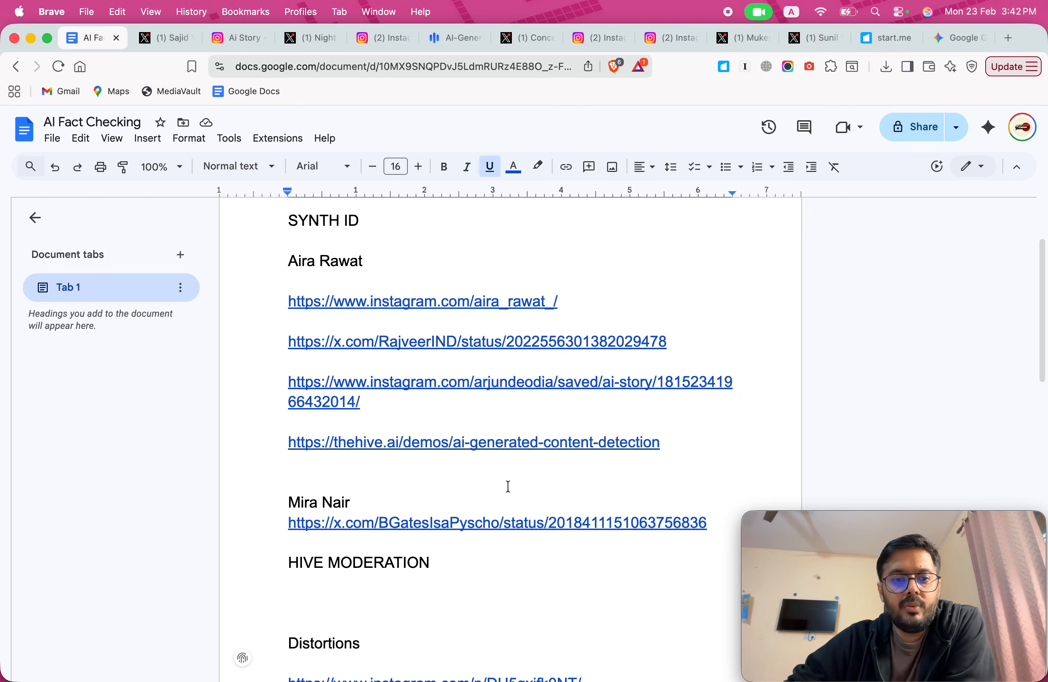
{"action": "scroll", "coordinate": [509, 486], "scroll_direction": "down", "scroll_amount": 2}
{"action": "scroll", "coordinate": [508, 486], "scroll_direction": "up", "scroll_amount": 1}
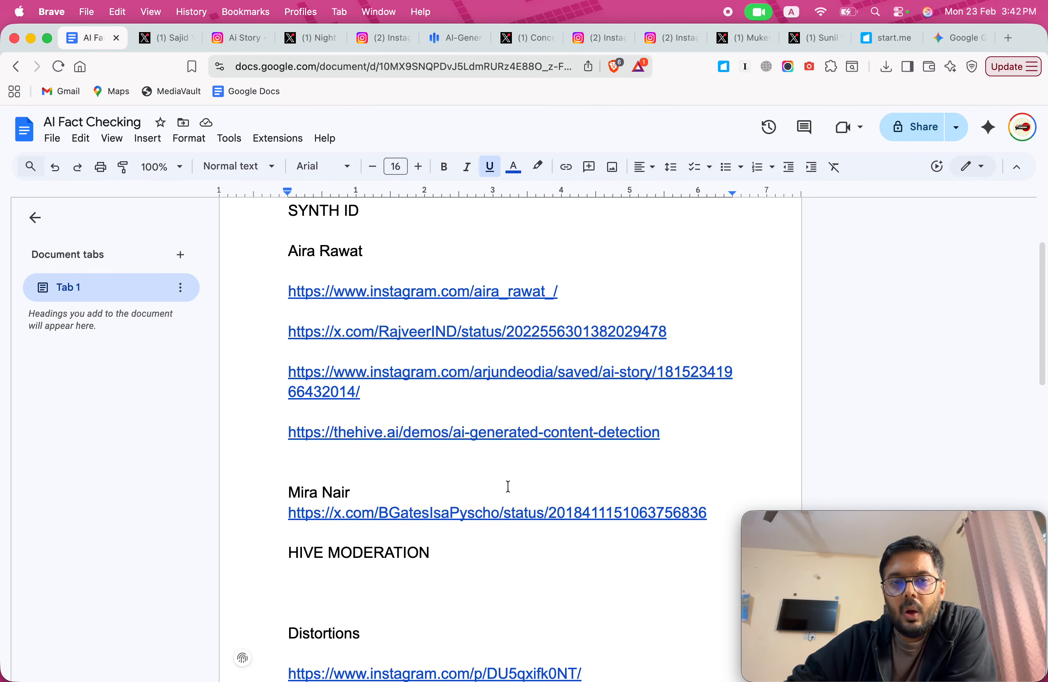